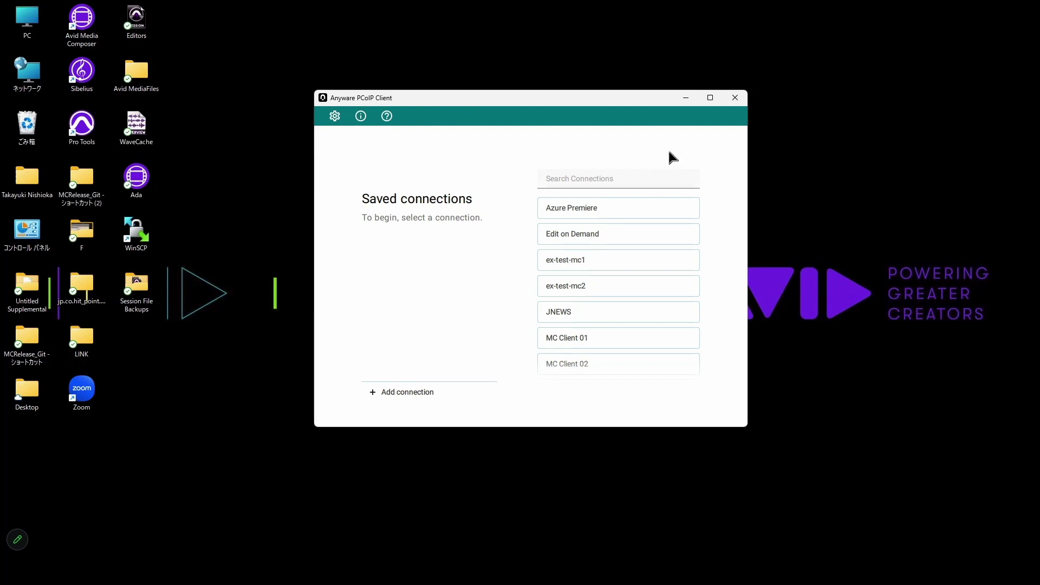
# - Connect to the saved connection MC Client 01, enter the account password, and start the MC-CLIENT01 desktop session
pyautogui.moveTo(593, 103); pyautogui.dragTo(581, 100)
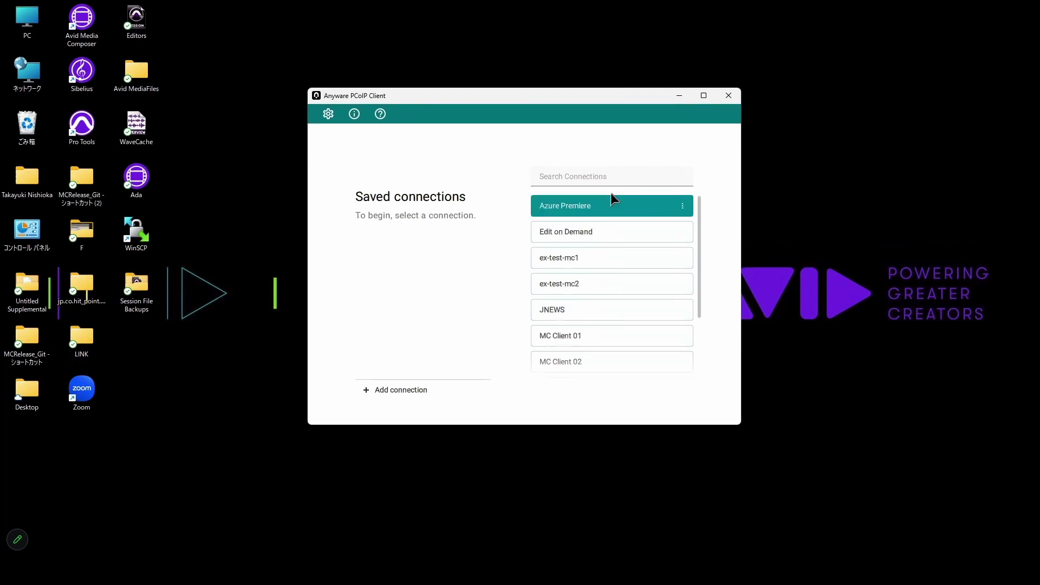
pyautogui.click(602, 345)
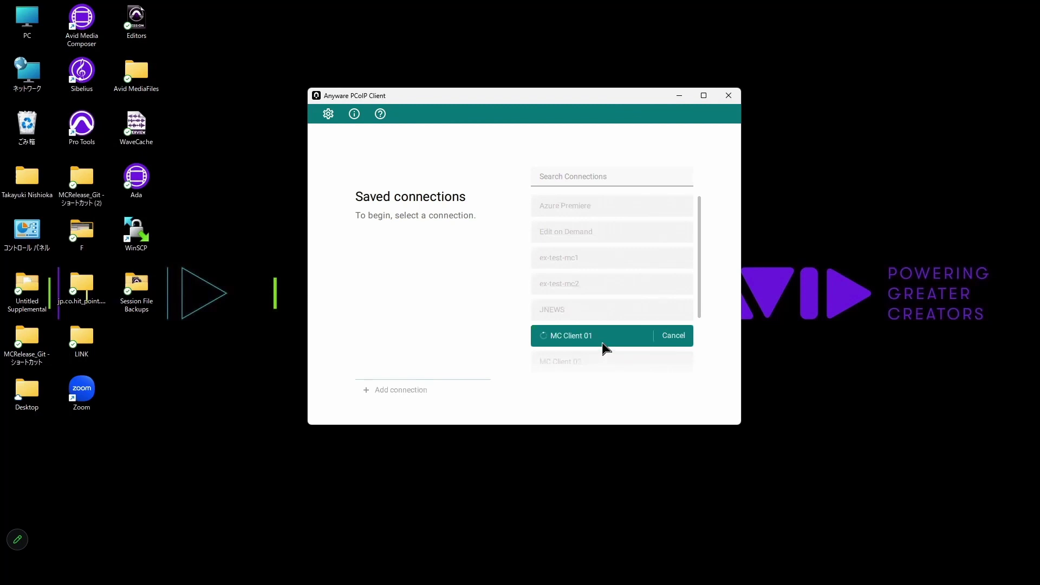
pyautogui.click(552, 346)
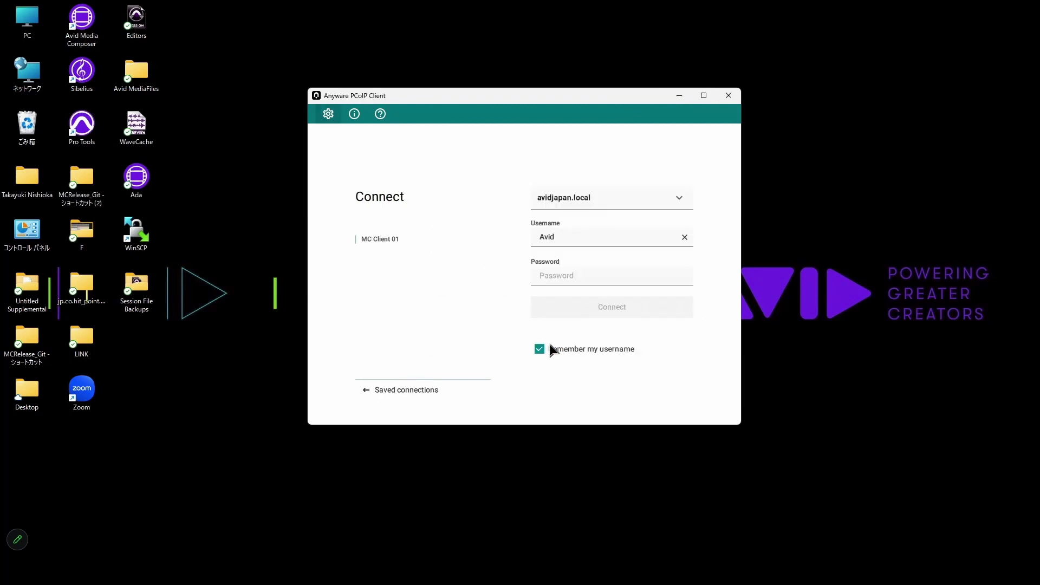
pyautogui.click(576, 276)
pyautogui.write('*************')
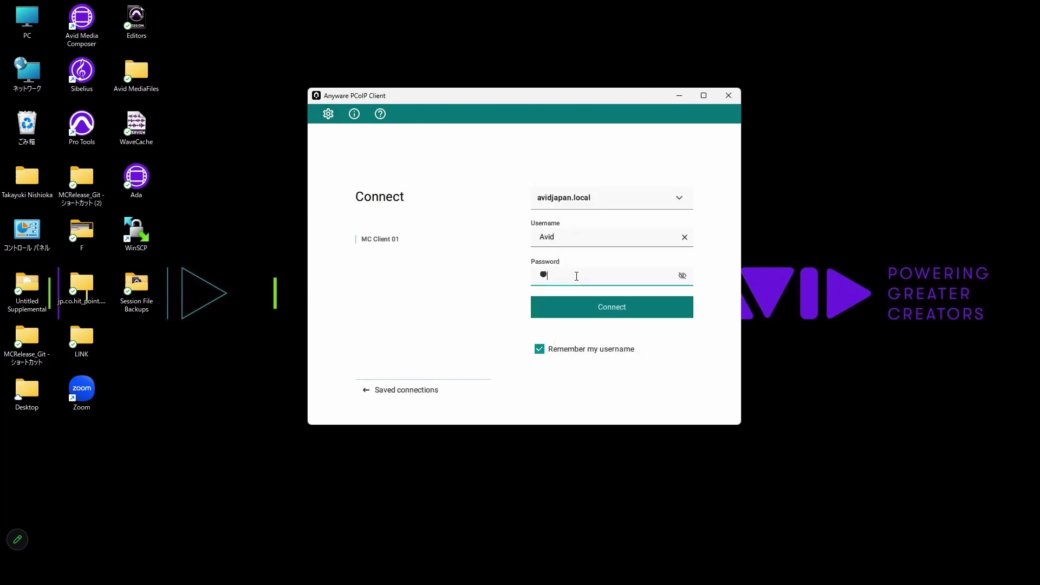
pyautogui.write('*****')
pyautogui.press('Return')
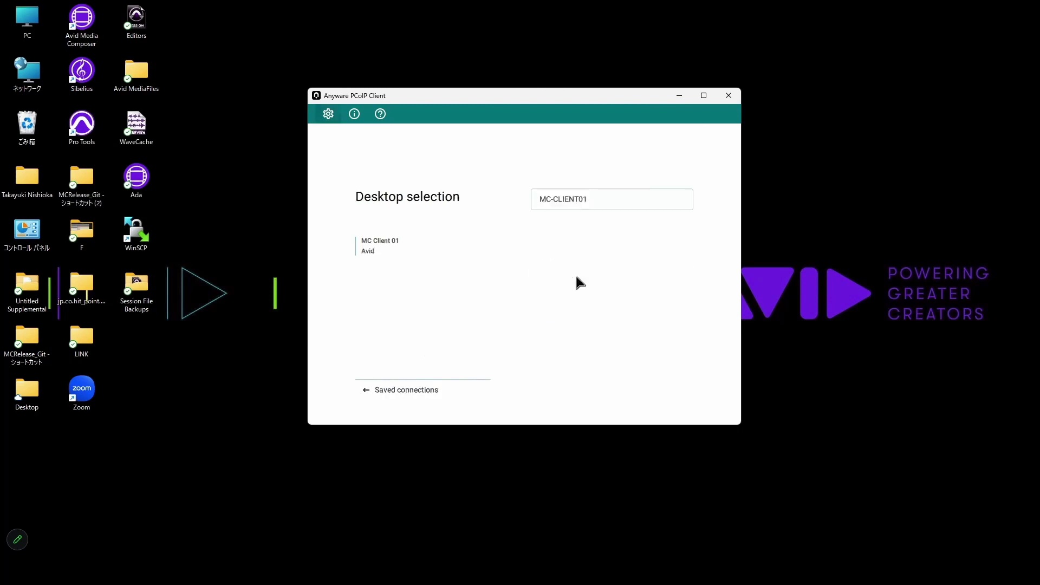
pyautogui.click(600, 208)
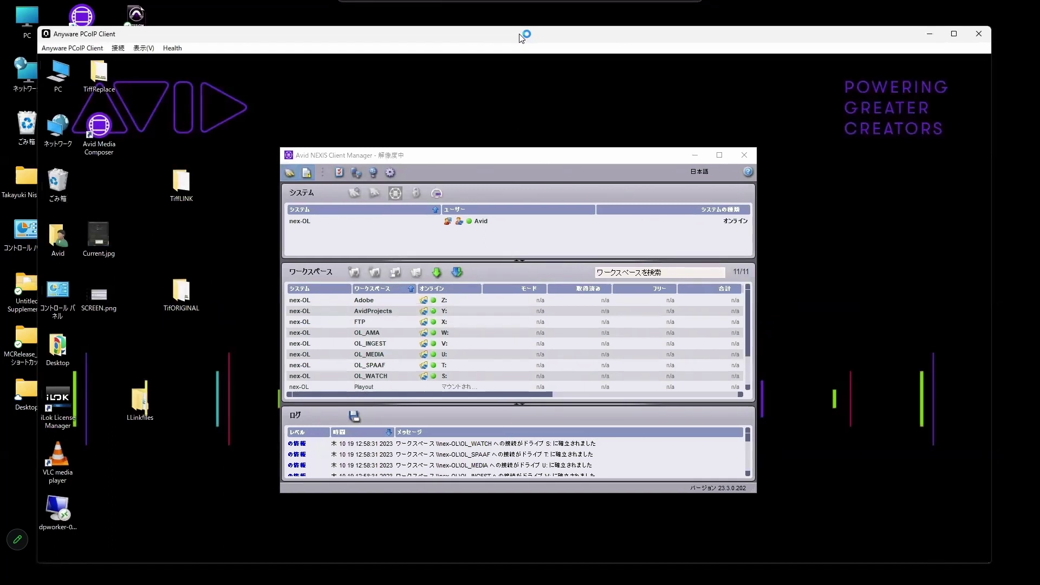
# - Reposition the remote desktop window and display the session in fullscreen
pyautogui.moveTo(600, 35); pyautogui.dragTo(641, 36)
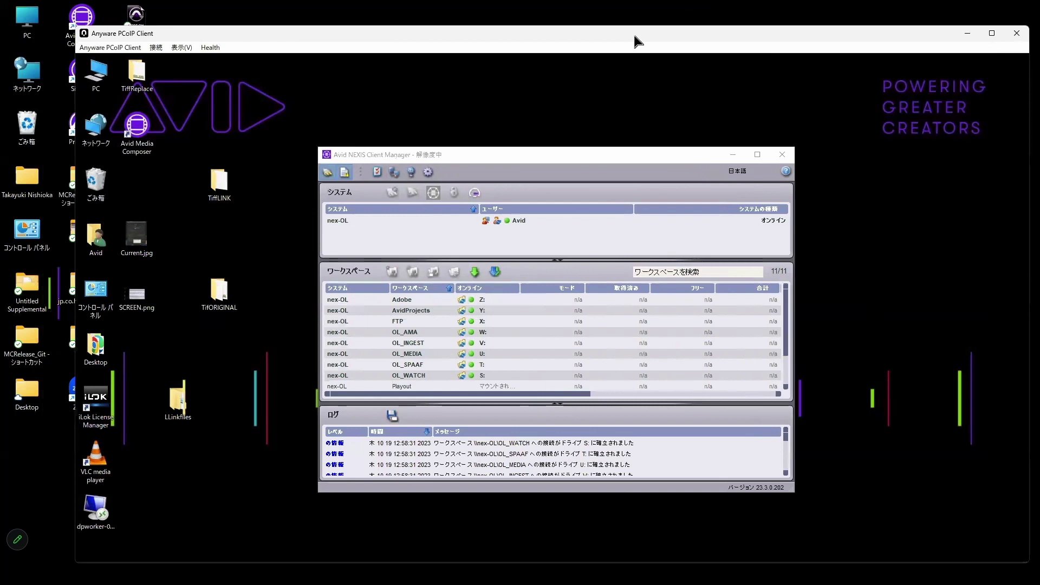
pyautogui.click(144, 47)
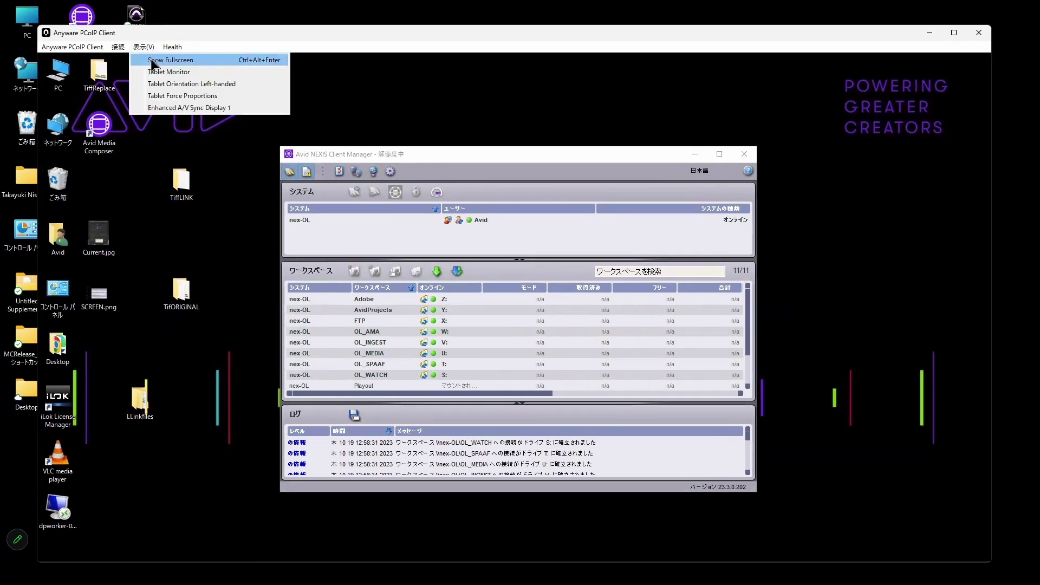
pyautogui.click(152, 61)
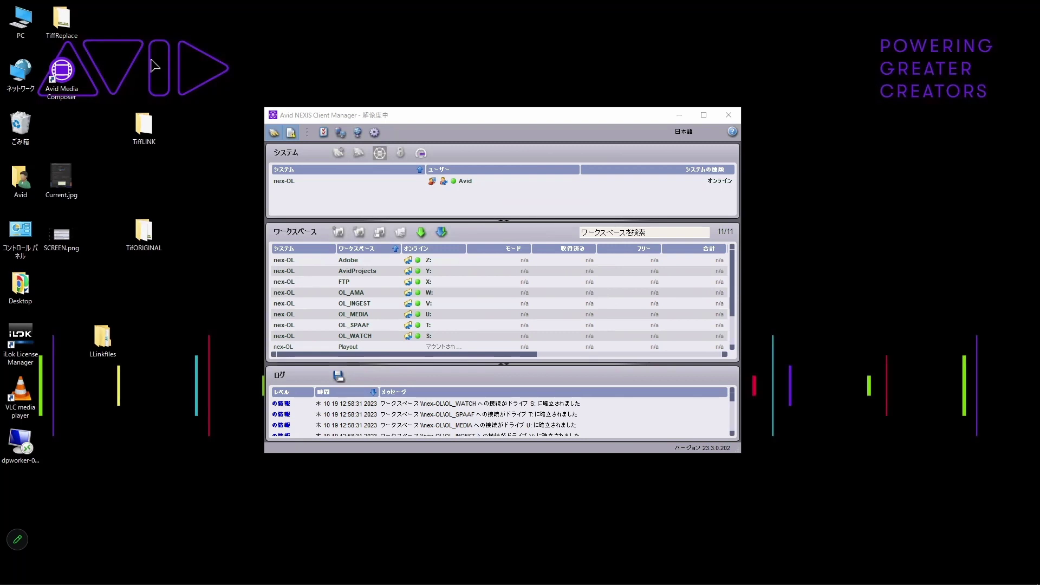
# - Launch Avid Media Composer on the remote desktop and open the Arcade Fire project
pyautogui.click(68, 79)
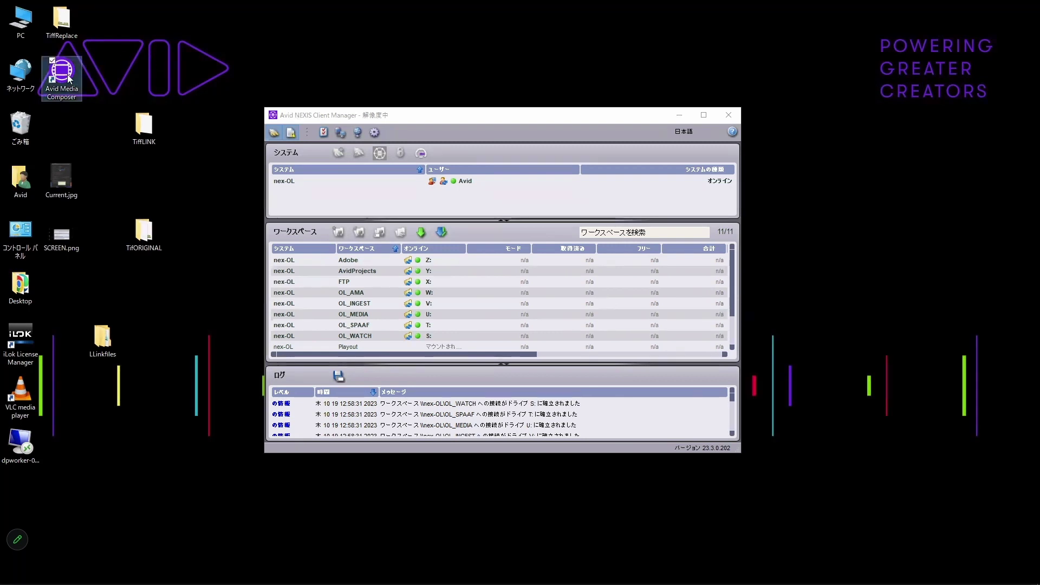
pyautogui.moveTo(405, 119)
pyautogui.mouseDown()
pyautogui.moveTo(405, 108)
pyautogui.moveTo(421, 114)
pyautogui.moveTo(411, 114)
pyautogui.mouseUp()
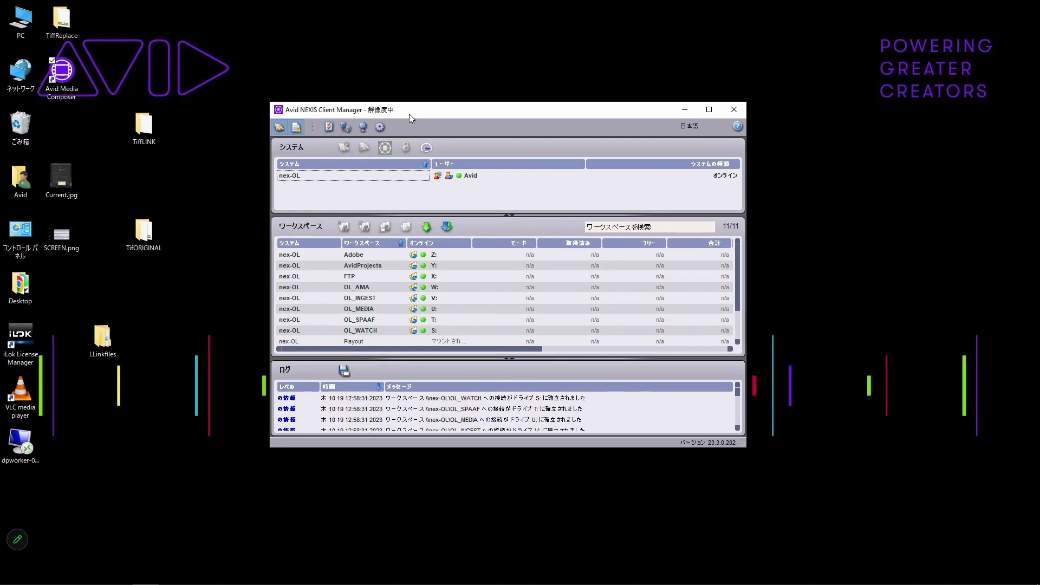
pyautogui.click(73, 83)
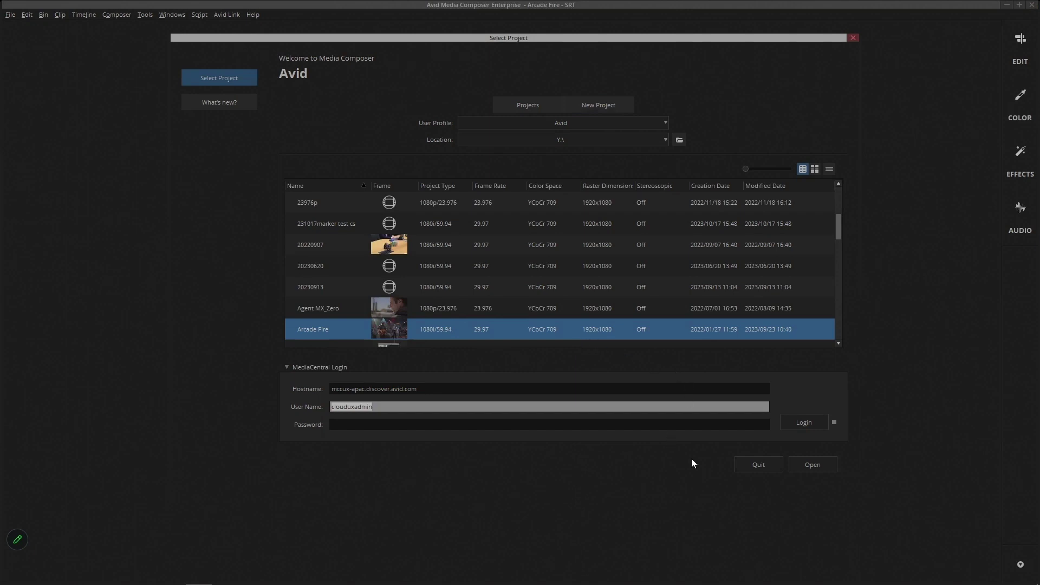
pyautogui.click(802, 465)
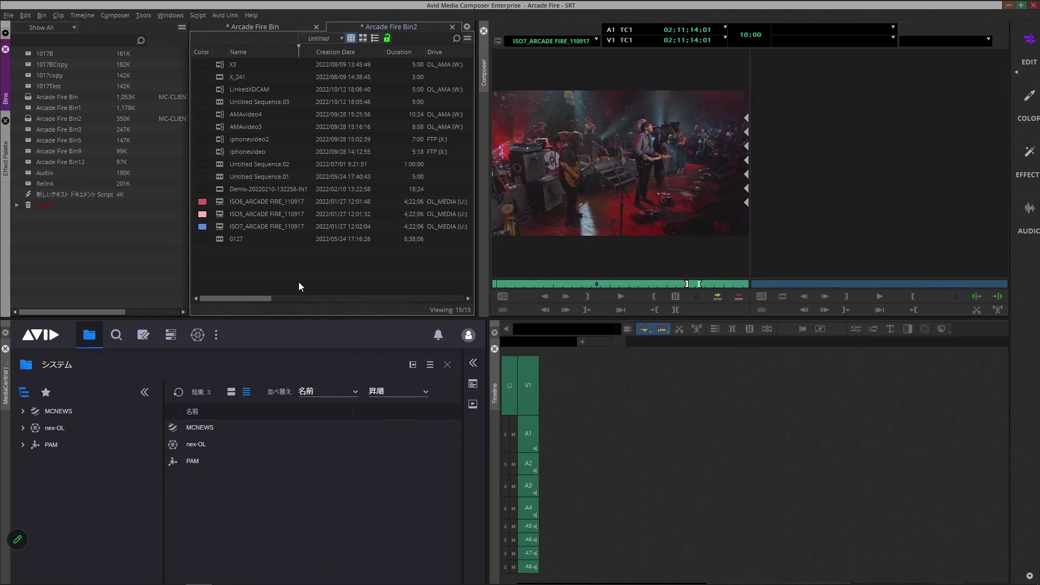
# - Mark a section about 52 seconds long in source clip ISO7_ARCADE FIRE_110917 and edit it into a new sequence in Arcade Fire Bin
pyautogui.click(562, 284)
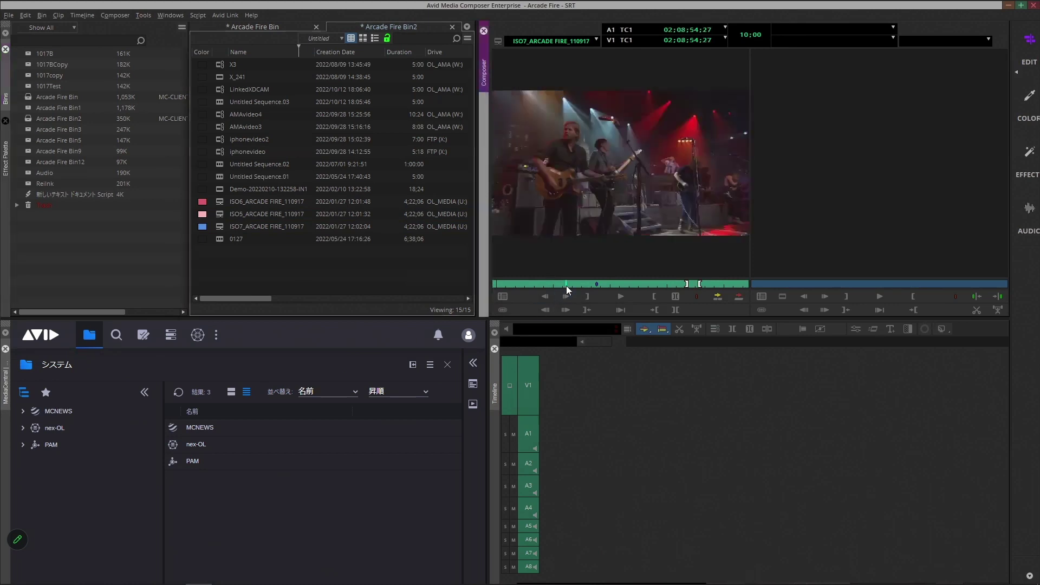
pyautogui.press('space')
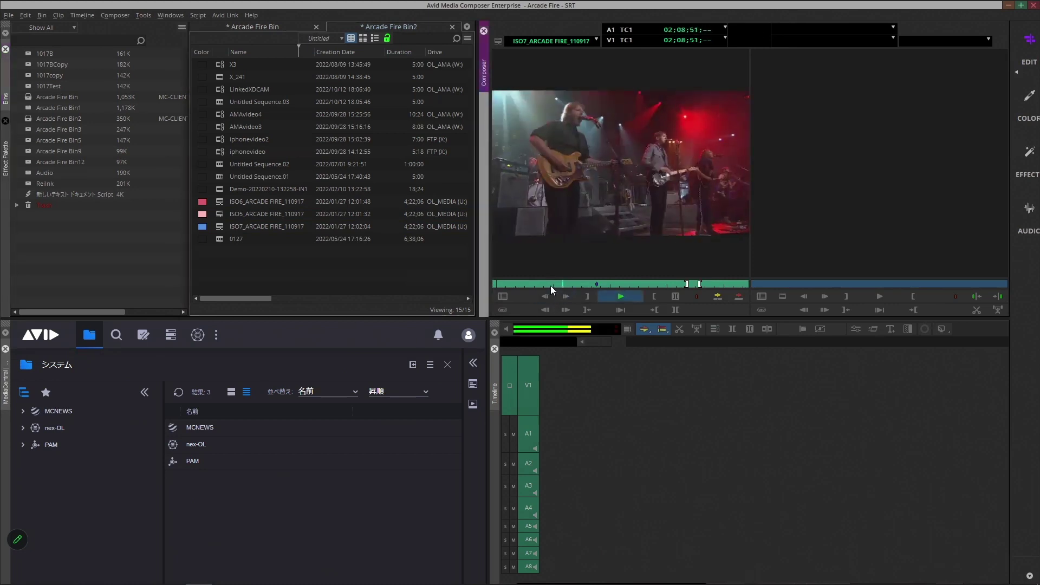
pyautogui.press('space')
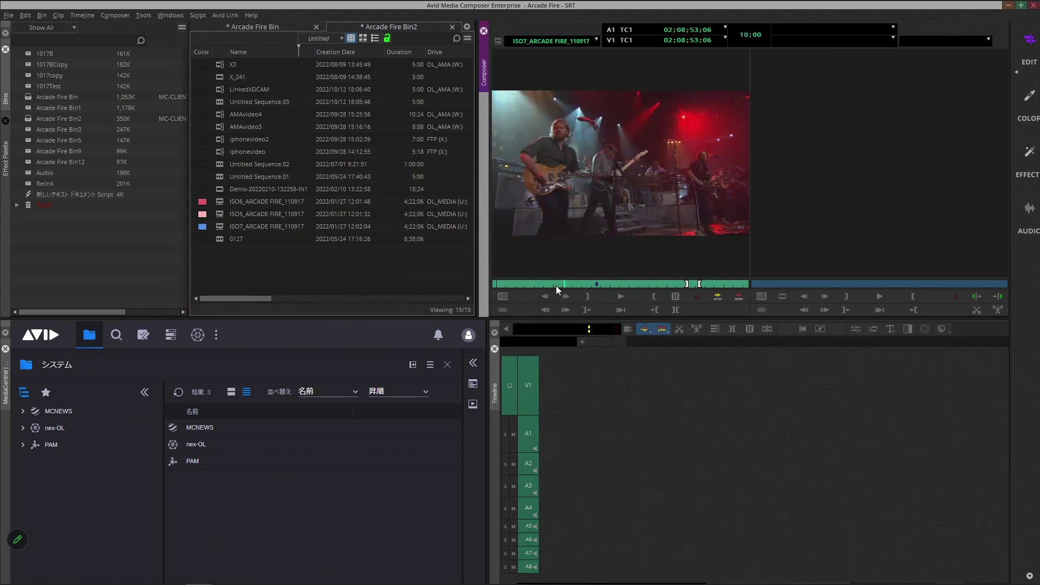
pyautogui.press('o')
pyautogui.click(617, 284)
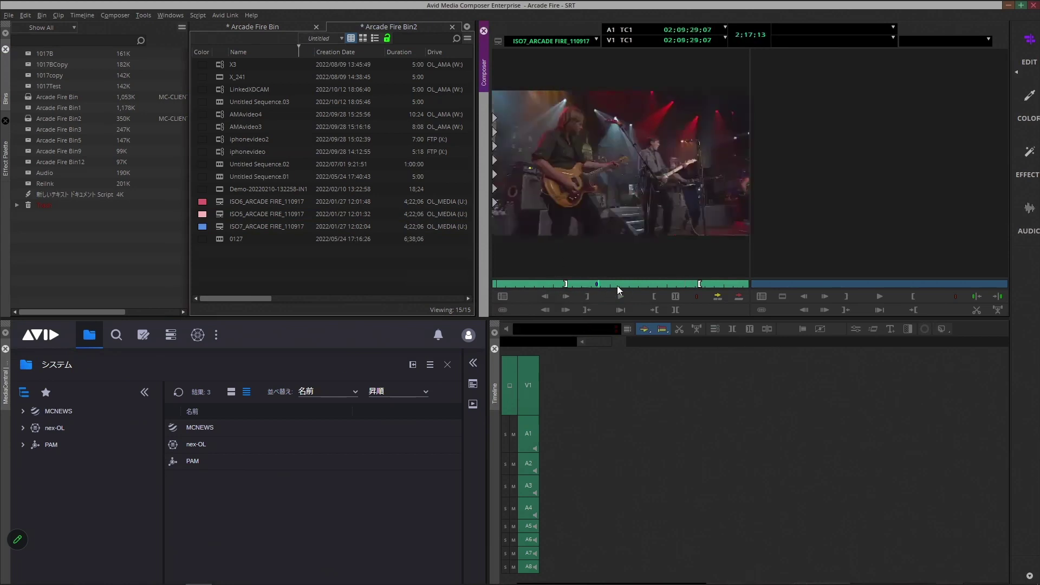
pyautogui.click(617, 285)
pyautogui.press('i')
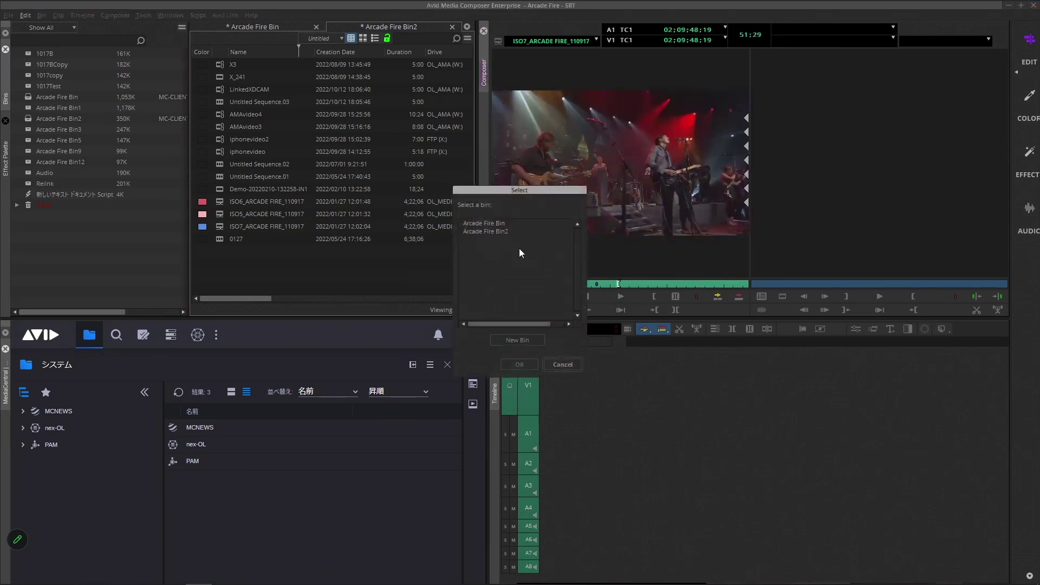
pyautogui.doubleClick(503, 223)
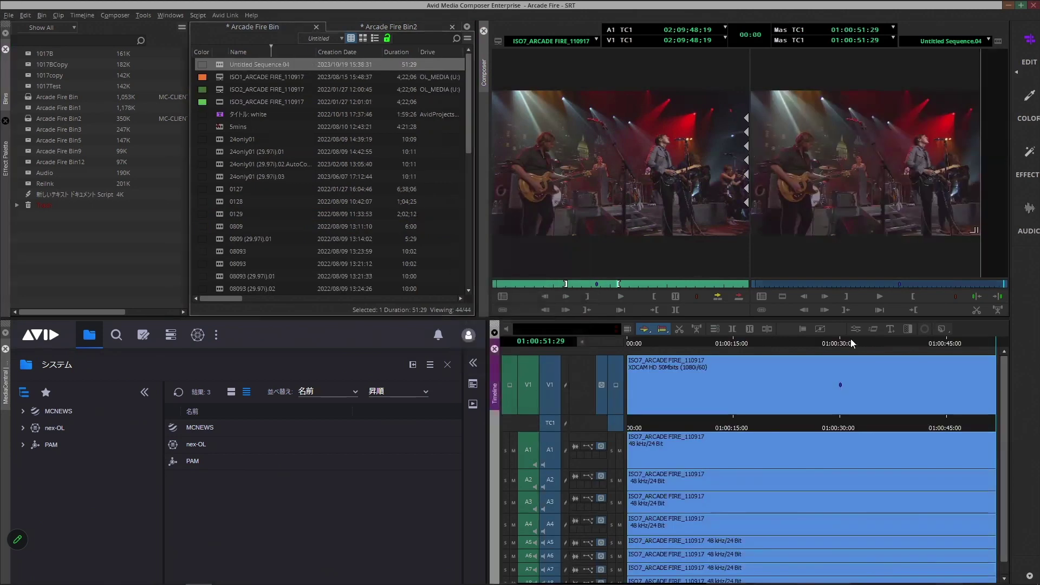
# - Play the new sequence from near its beginning
pyautogui.click(860, 341)
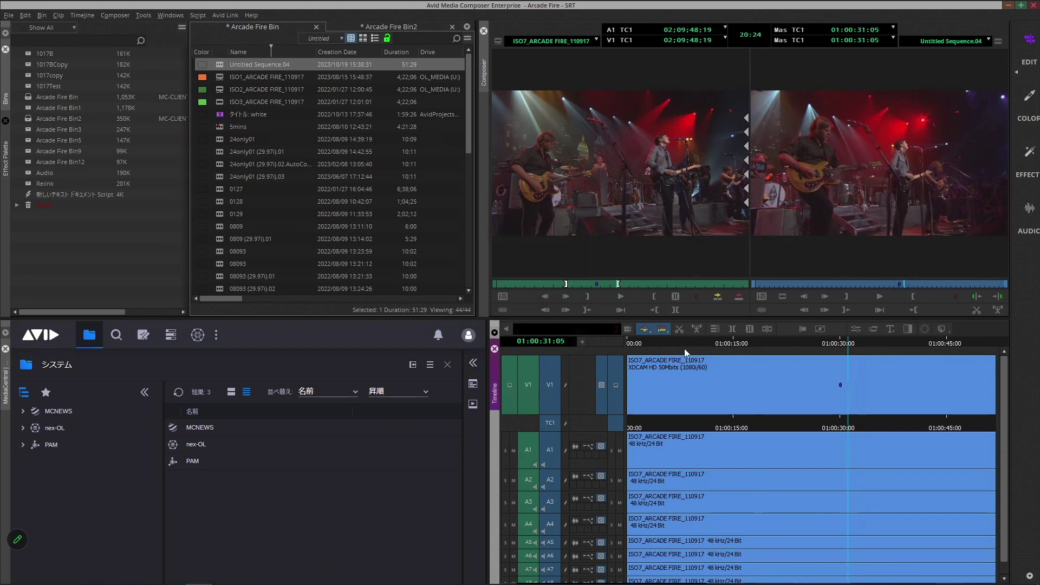
pyautogui.click(665, 343)
pyautogui.press('space')
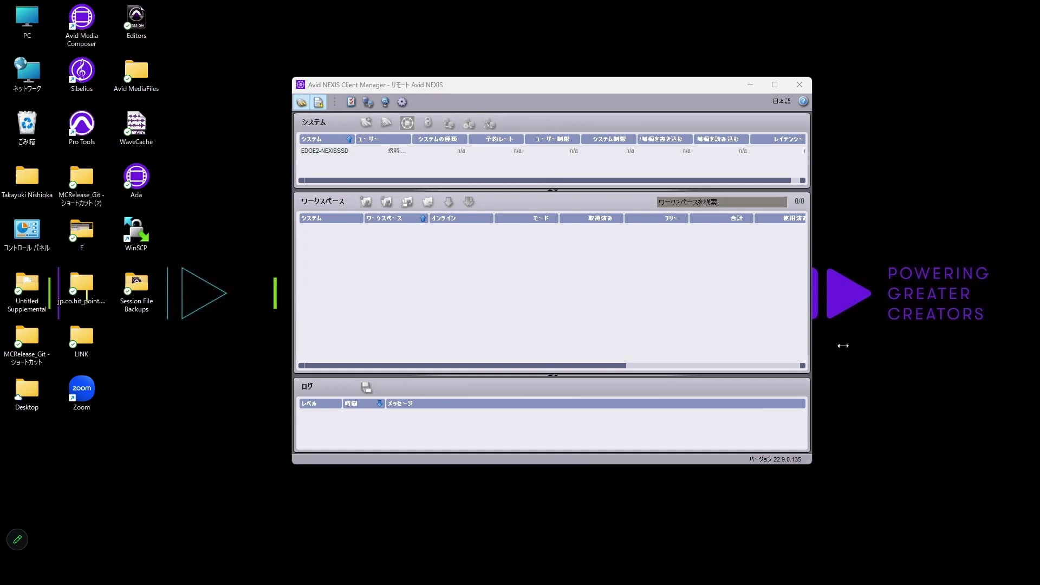
# - On the local desktop, connect Avid NEXIS Client Manager to the EDGE2-NEXISSSD system, entering the account password
pyautogui.click(83, 27)
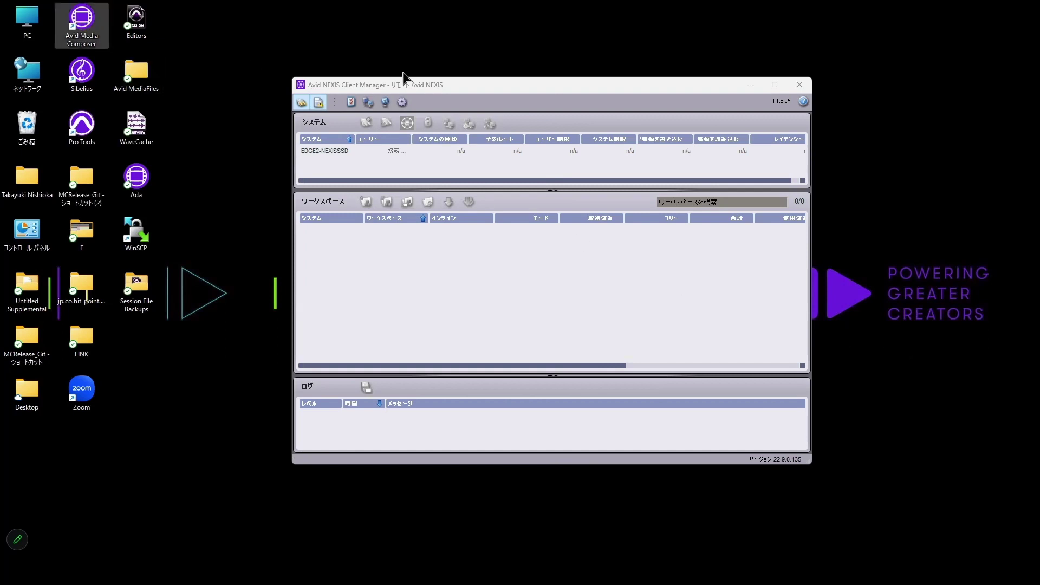
pyautogui.moveTo(389, 87); pyautogui.dragTo(373, 83)
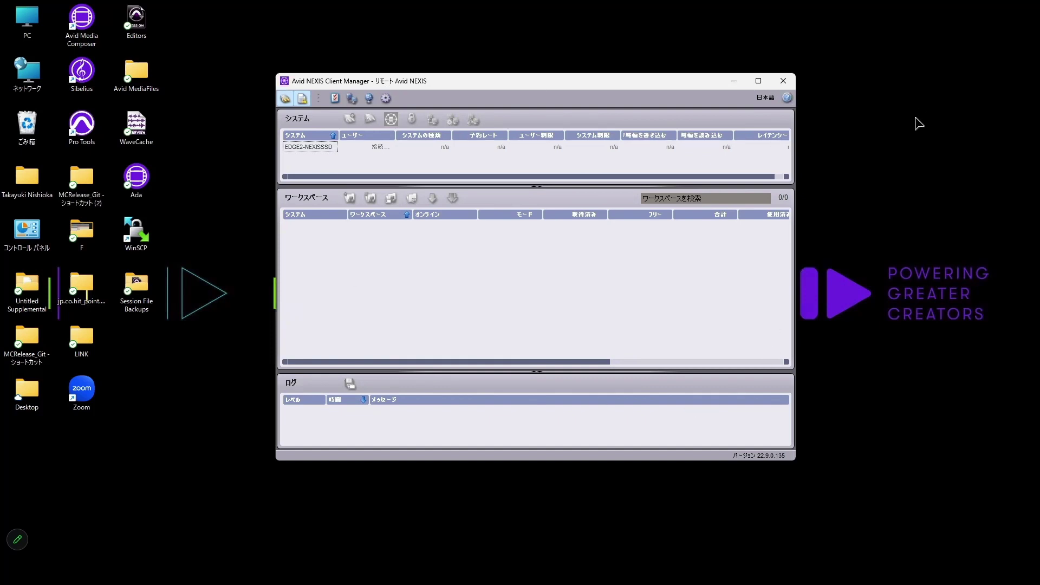
pyautogui.click(324, 150)
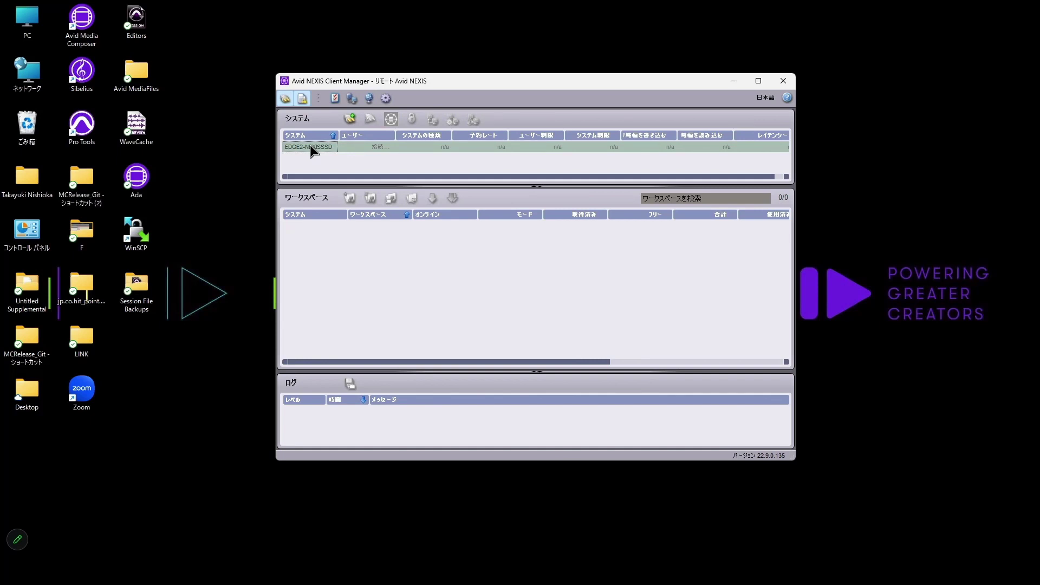
pyautogui.write('*******')
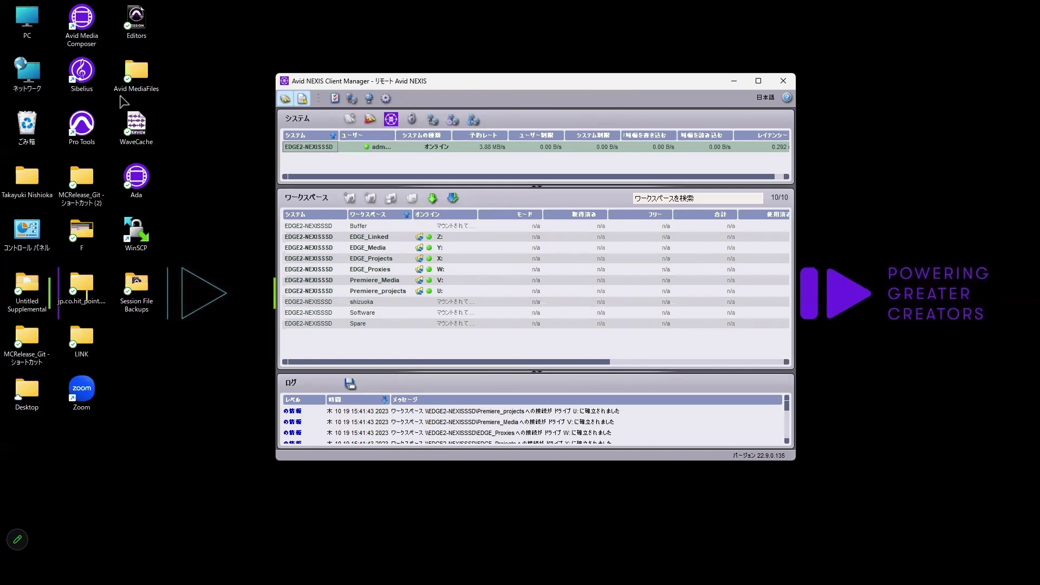
# - Check the mounted NEXIS workspace drives in the PC file window, and close the window
pyautogui.click(38, 32)
pyautogui.doubleClick(38, 32)
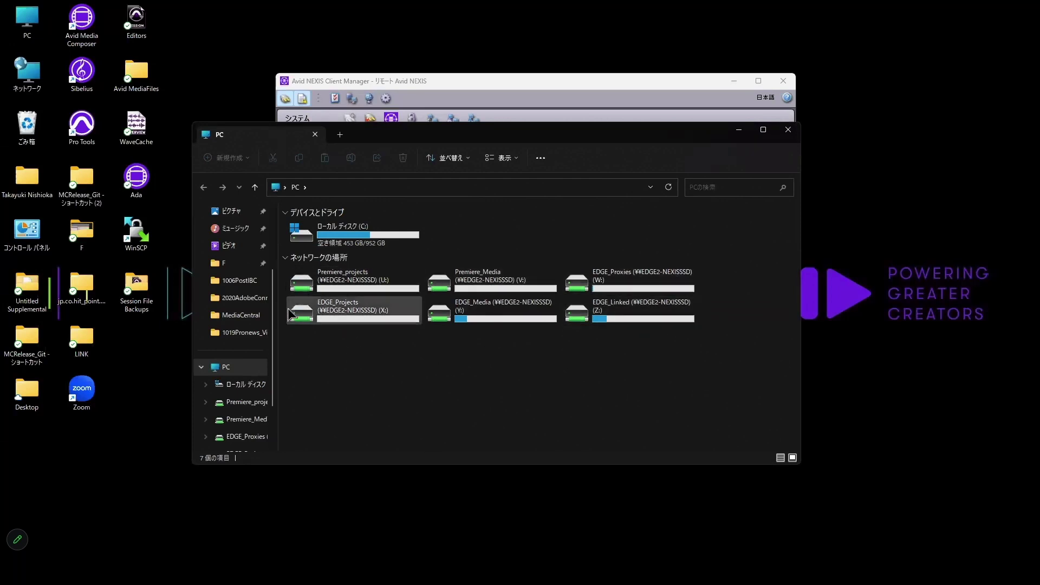
pyautogui.click(787, 132)
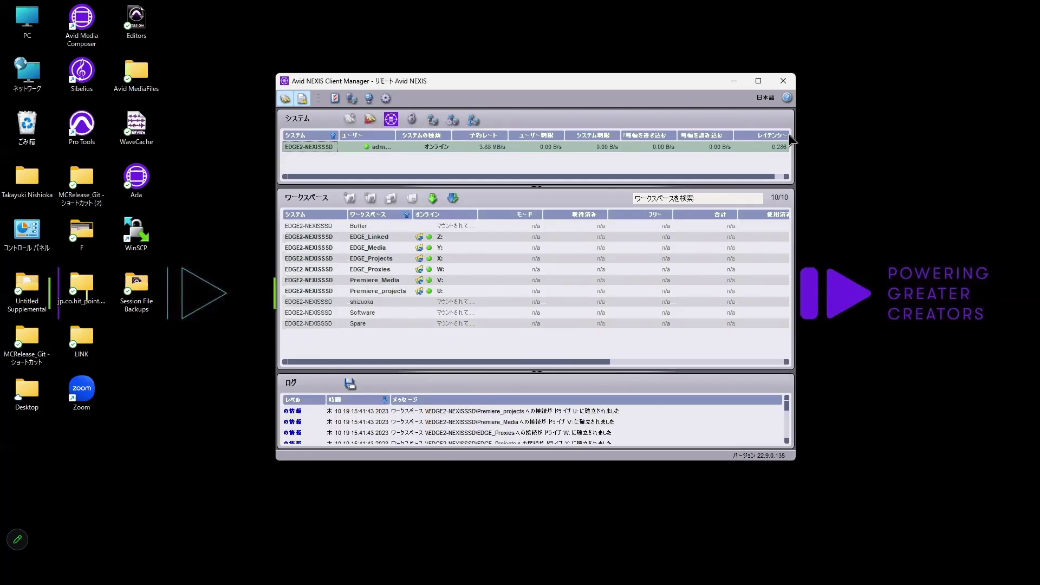
# - Launch the local Avid Media Composer and open the Kobe Luminarie bin of the 5994i_JAPAN project
pyautogui.doubleClick(87, 25)
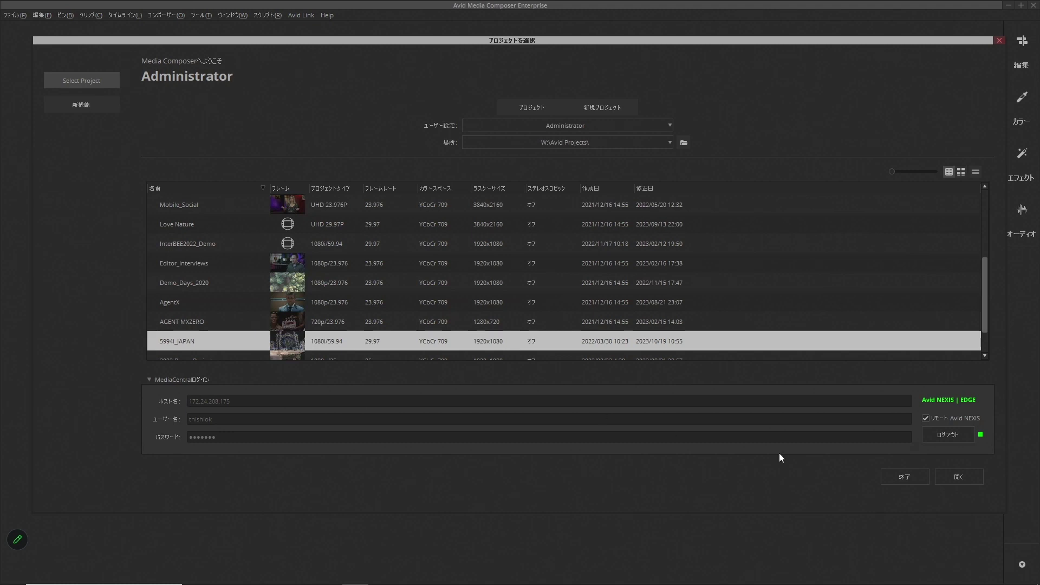
pyautogui.click(948, 476)
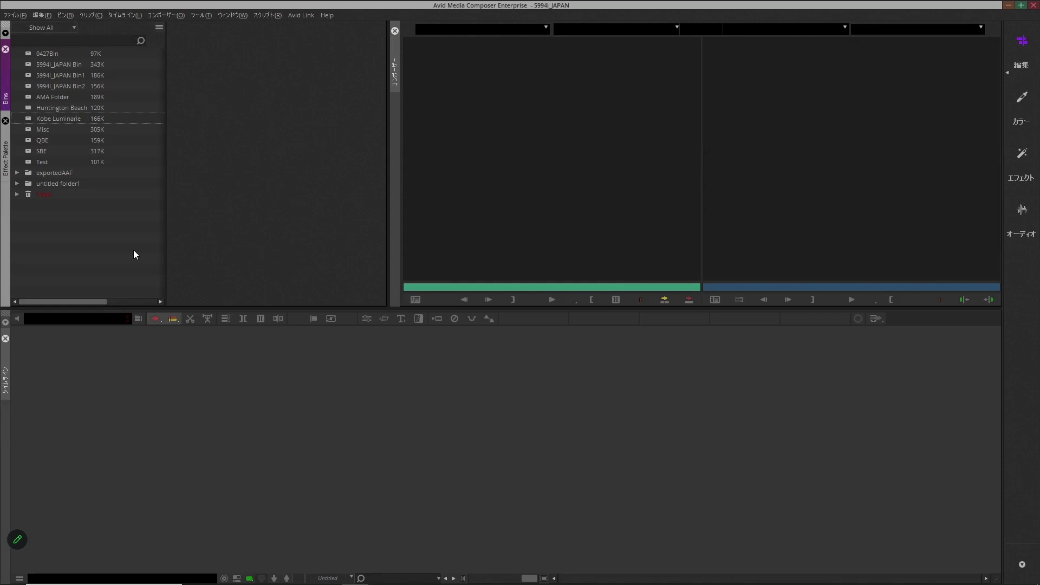
pyautogui.doubleClick(30, 118)
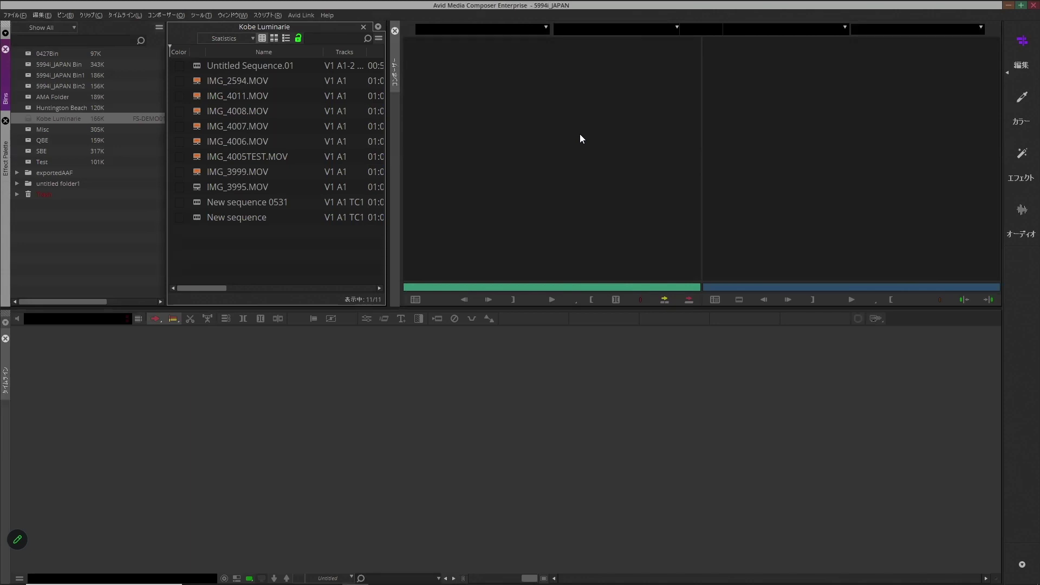
# - Load IMG_3999.MOV into the source monitor and play a short passage from about nine seconds into the clip
pyautogui.click(195, 177)
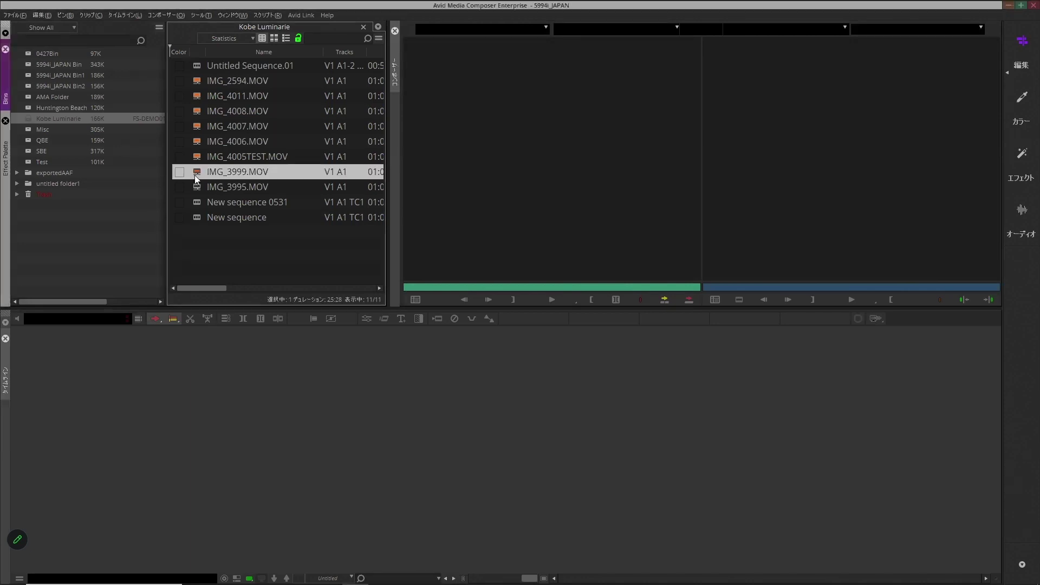
pyautogui.doubleClick(197, 177)
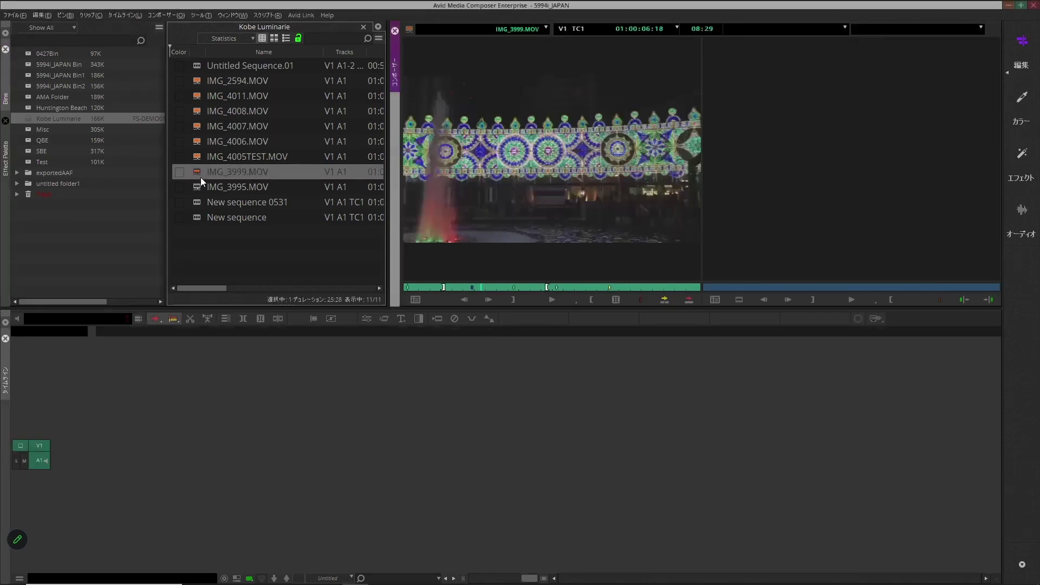
pyautogui.click(513, 288)
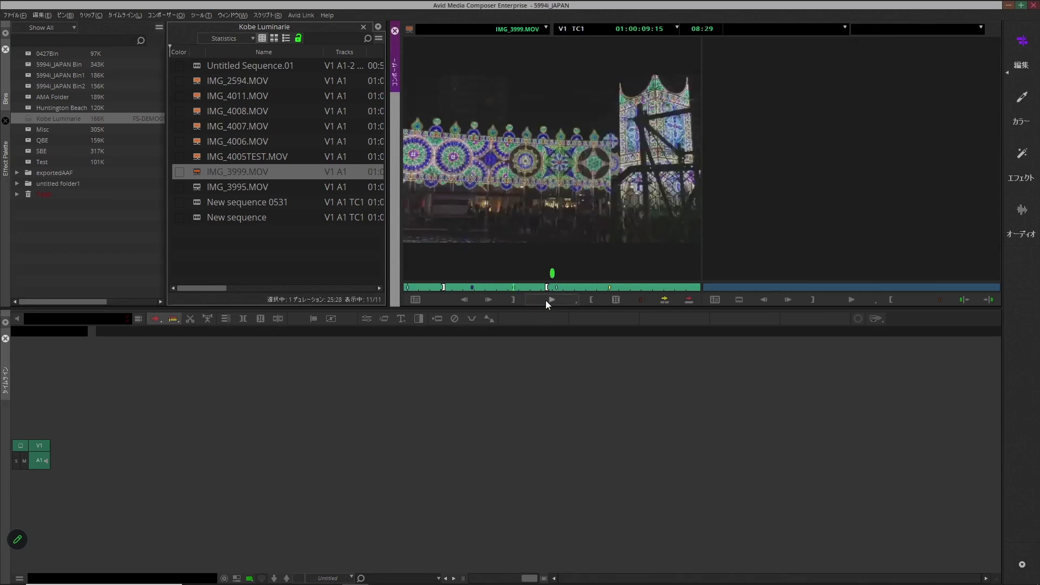
pyautogui.click(549, 301)
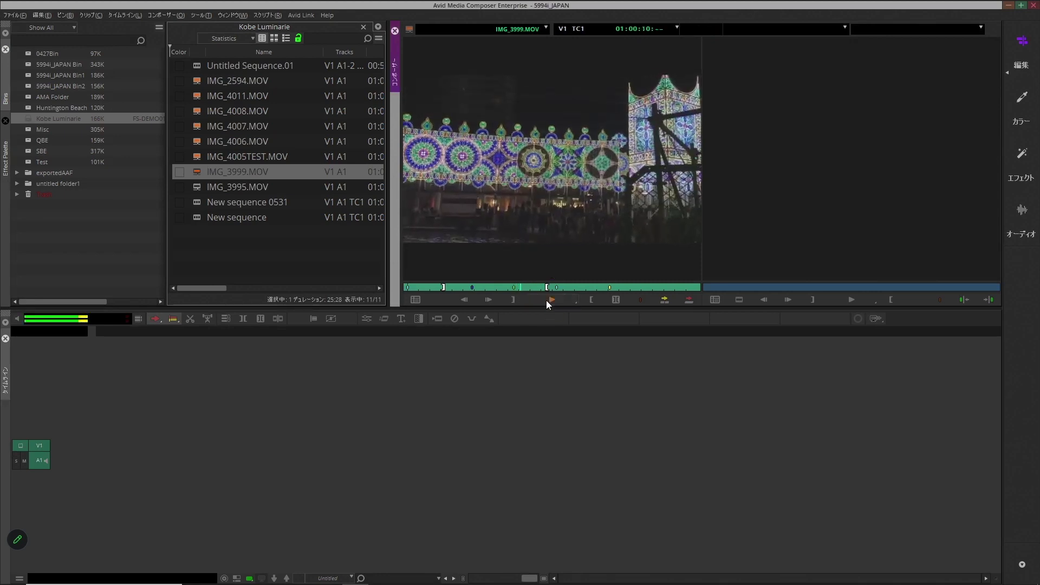
pyautogui.click(549, 301)
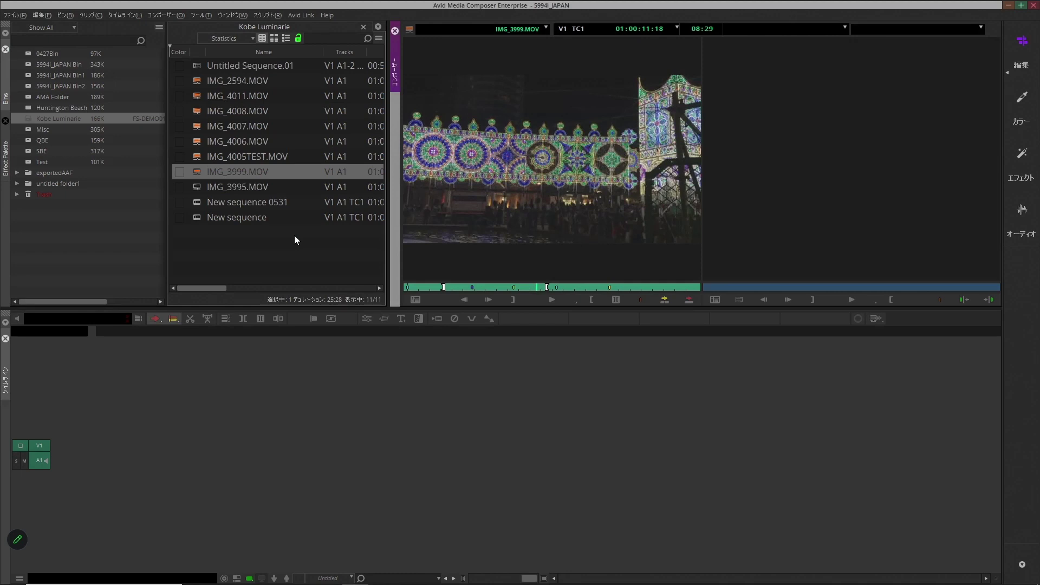
# - Load IMG_4005TEST.MOV and then IMG_3995.MOV into the source monitor to check whether their proxies are available
pyautogui.click(206, 241)
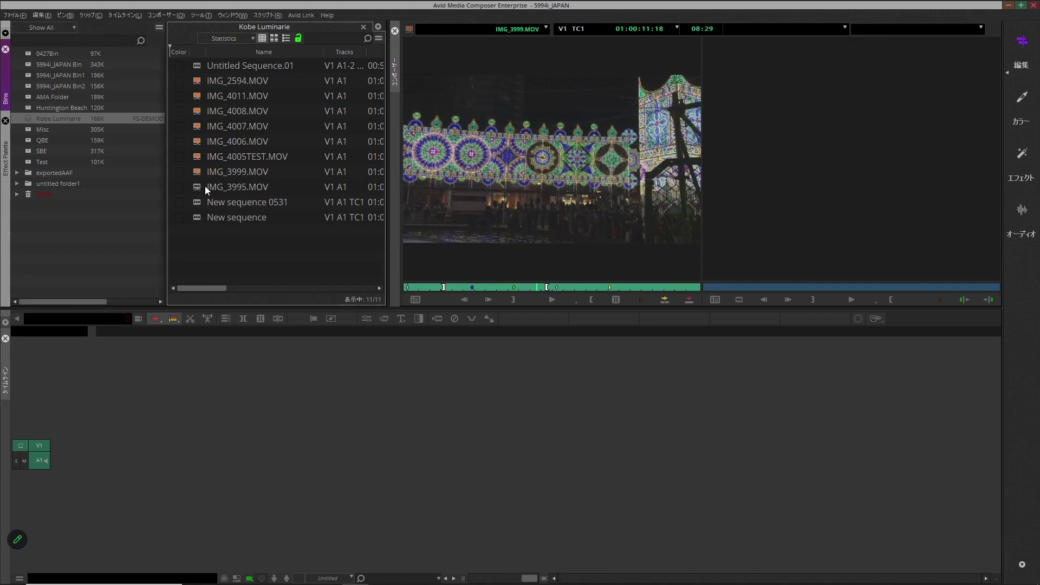
pyautogui.click(199, 158)
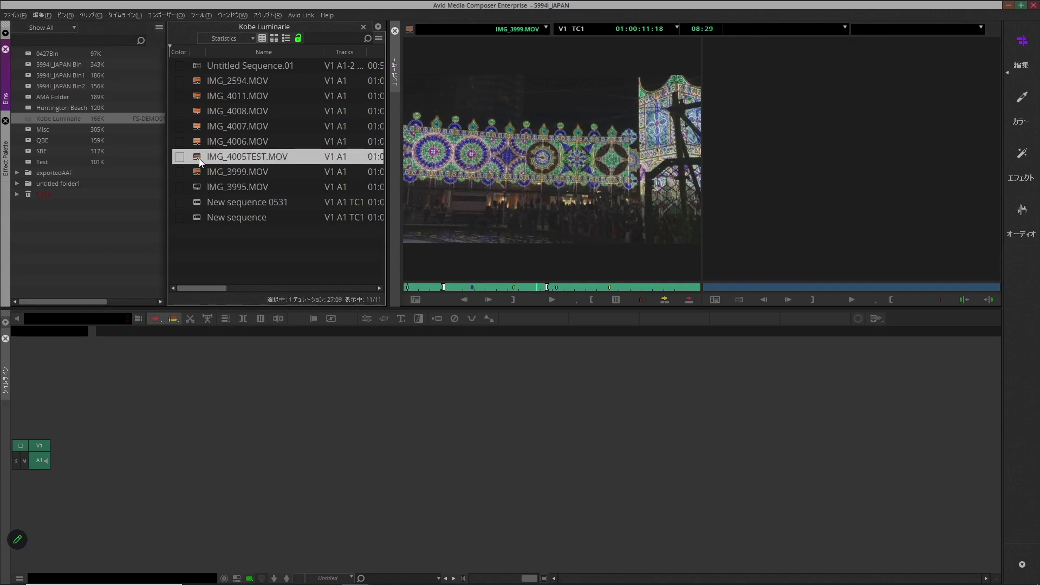
pyautogui.doubleClick(199, 158)
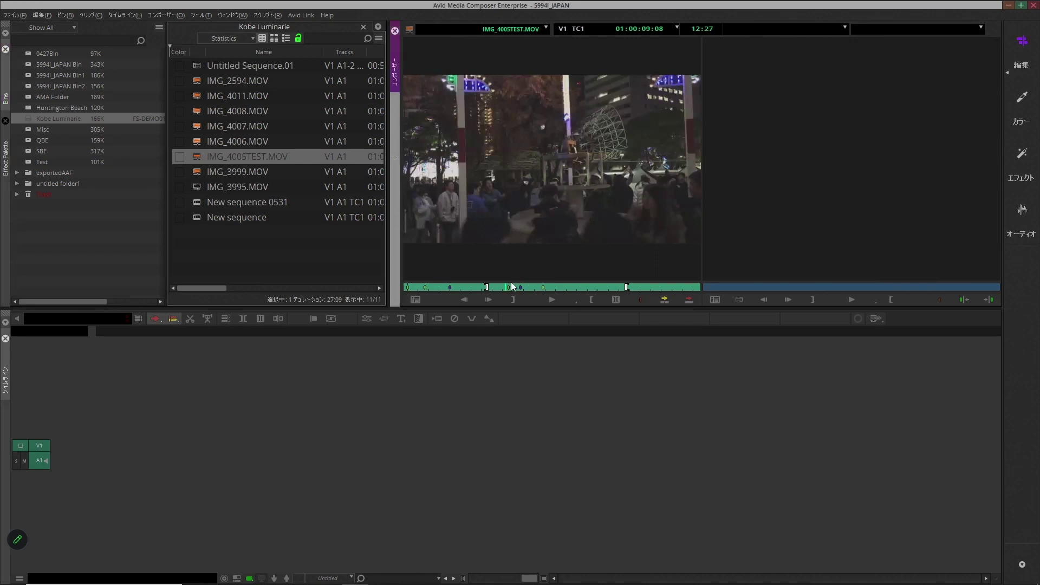
pyautogui.click(263, 231)
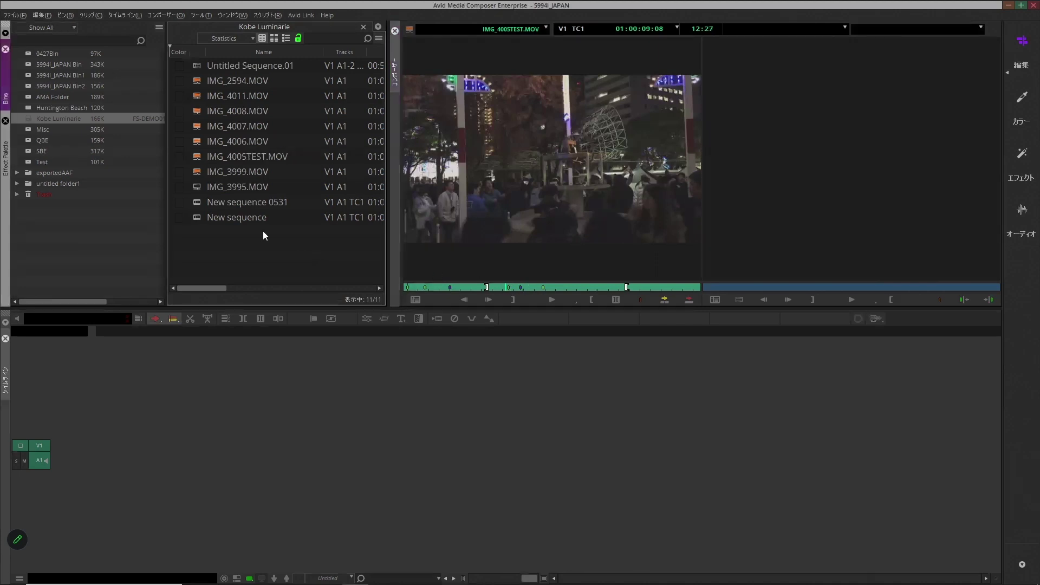
pyautogui.click(197, 186)
pyautogui.doubleClick(197, 186)
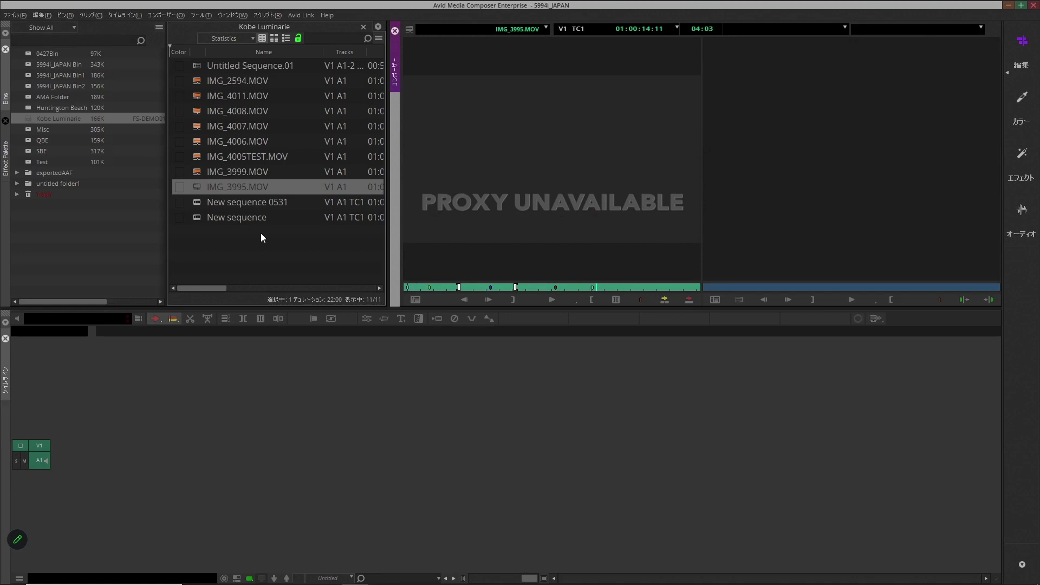
# - Create a proxy of IMG_3995.MOV on the EDGE_Proxies (V:) drive with Distributed Processing, and close the job status window
pyautogui.rightClick(201, 187)
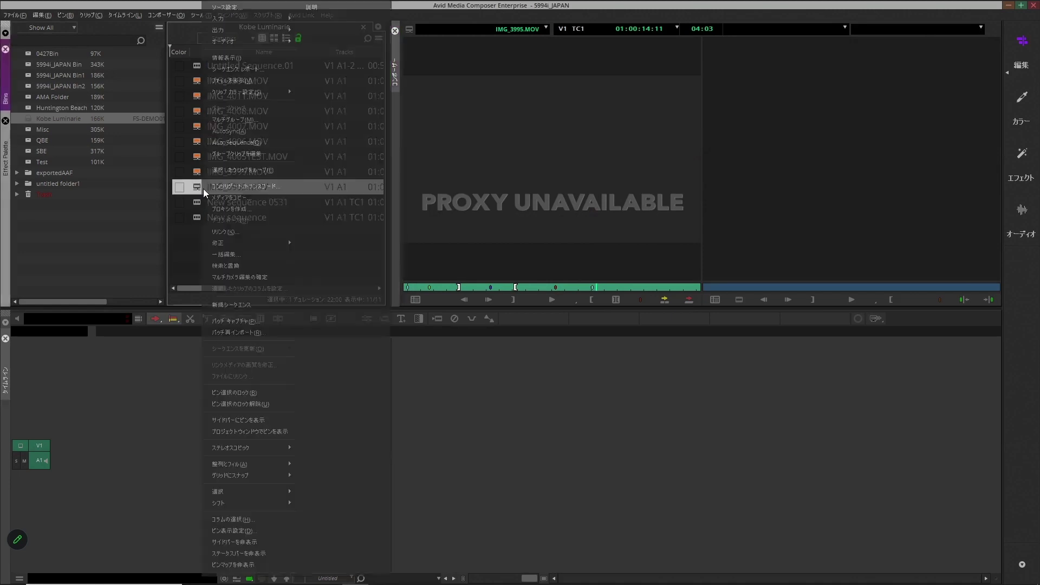
pyautogui.click(246, 209)
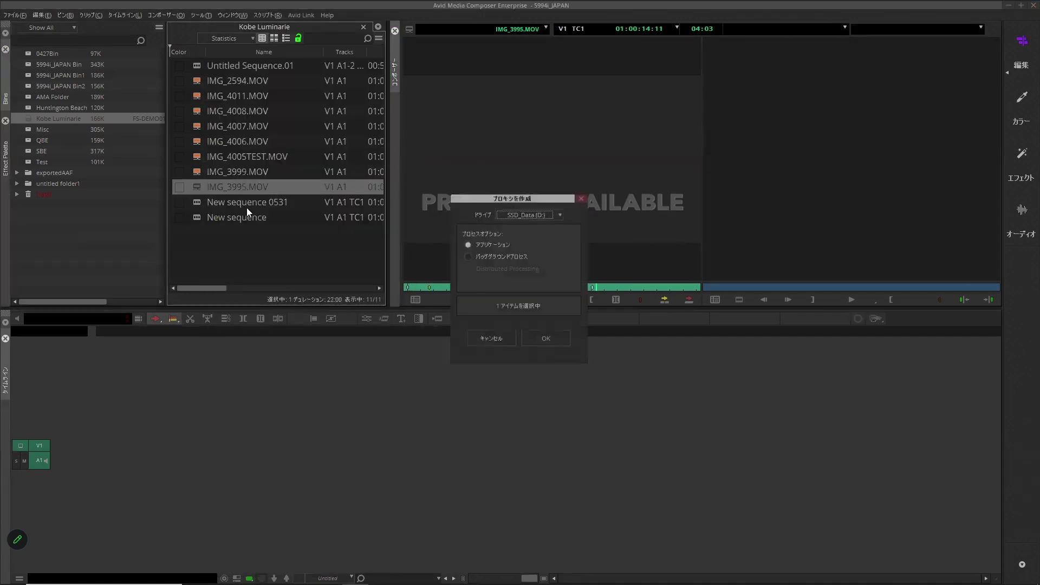
pyautogui.click(525, 215)
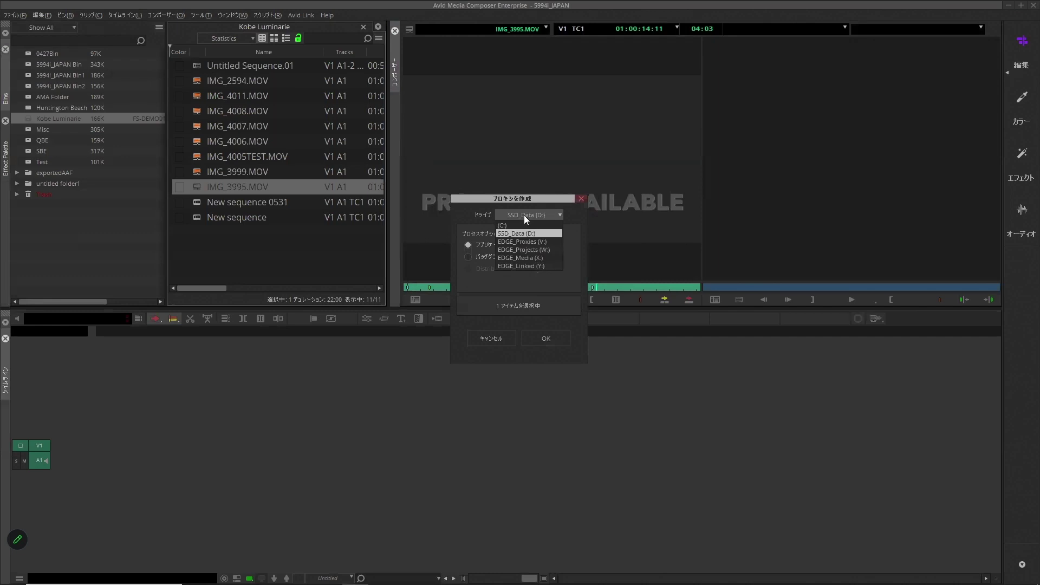
pyautogui.click(541, 245)
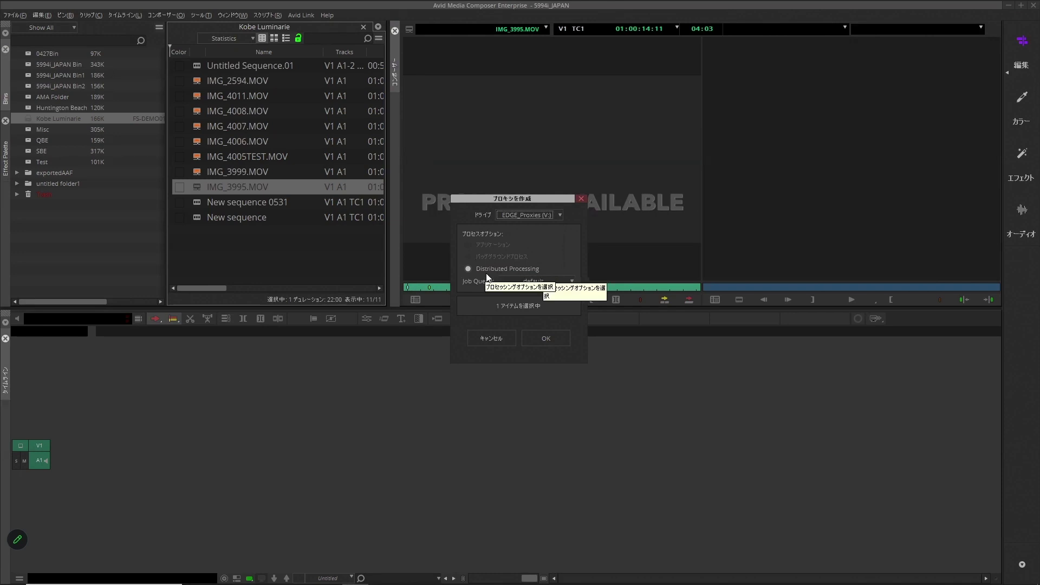
pyautogui.click(545, 339)
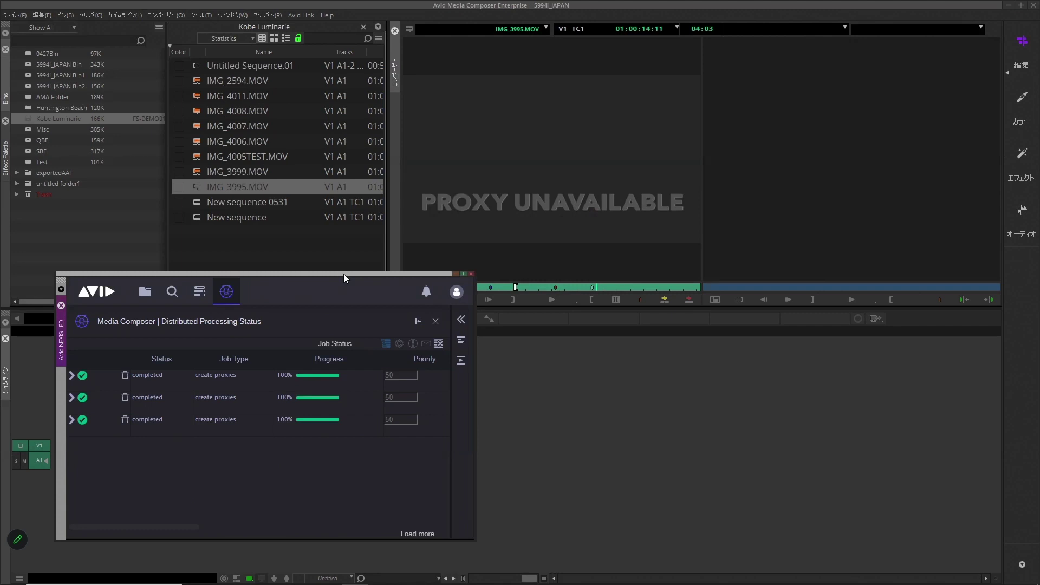
pyautogui.click(471, 274)
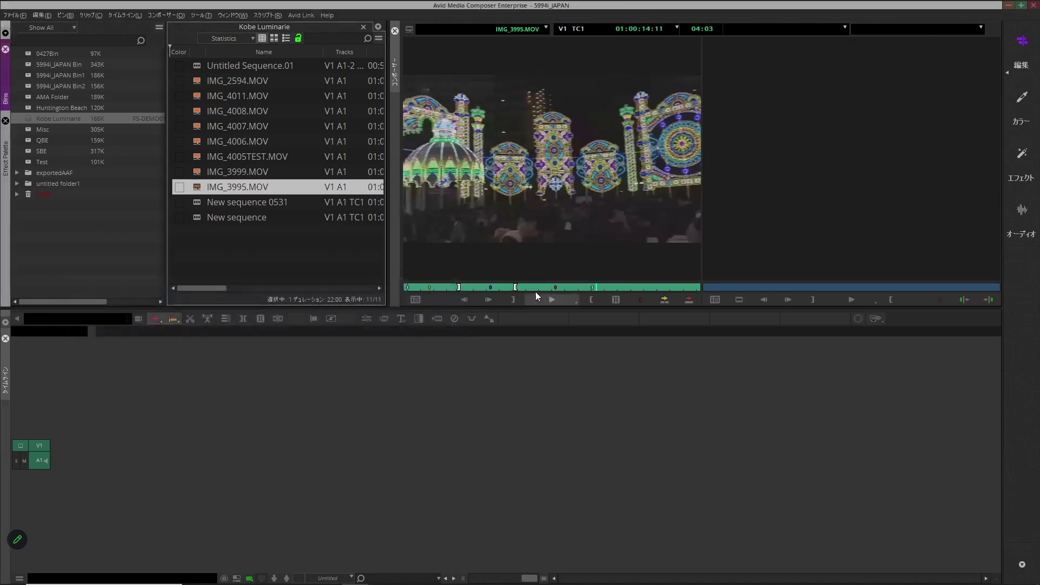
# - Play a short passage of IMG_3995.MOV backwards in the source monitor to check its proxy
pyautogui.click(534, 287)
pyautogui.press('j')
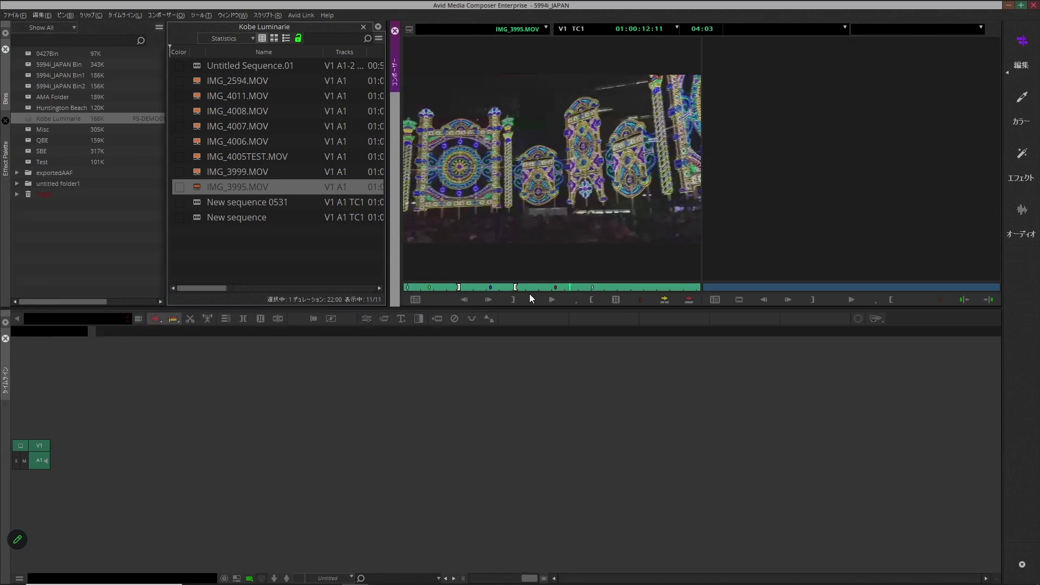
pyautogui.click(263, 241)
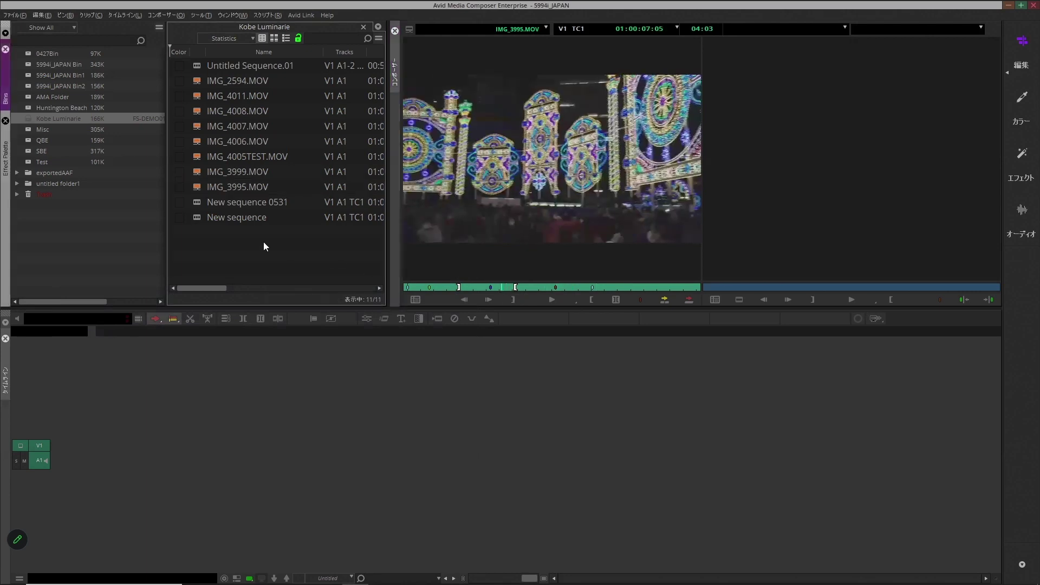
# - Clear the marks of IMG_3995.MOV, mark a 02:14 passage ending at 01:00:07:00, and splice it into a new sequence
pyautogui.press('g')
pyautogui.click(465, 286)
pyautogui.press('i')
pyautogui.click(500, 287)
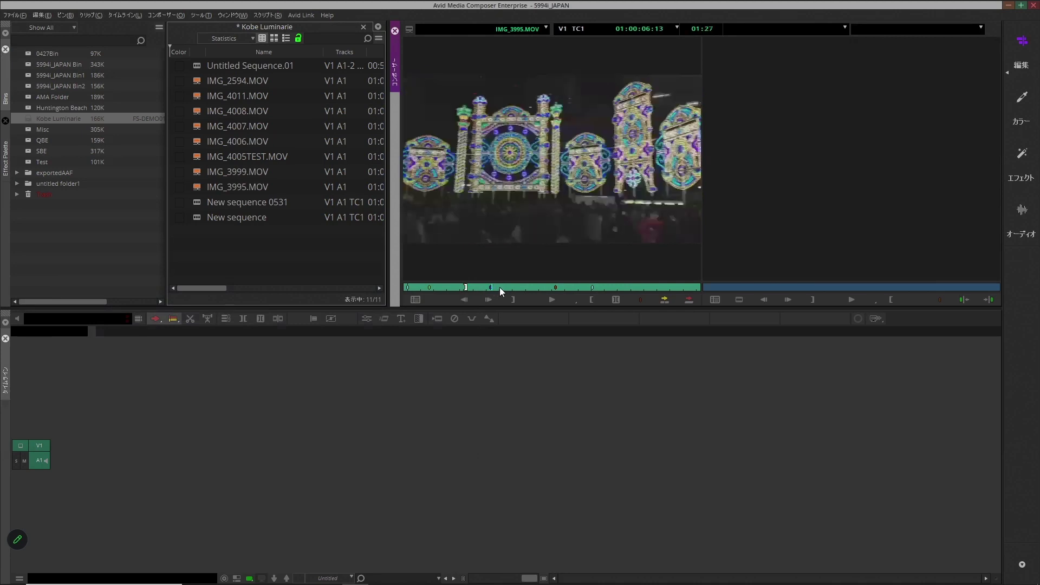
pyautogui.press('o')
pyautogui.press('v')
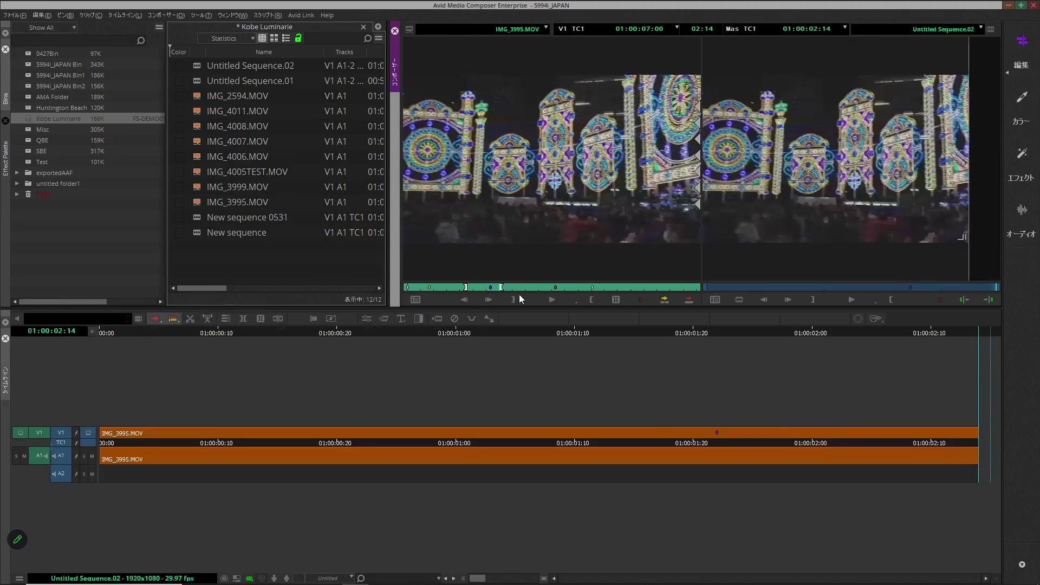
# - Splice a 02:11 passage of IMG_4005TEST.MOV ending at 01:00:14:03 onto the sequence's end, and park the timeline position at 01:00:02:07
pyautogui.doubleClick(197, 171)
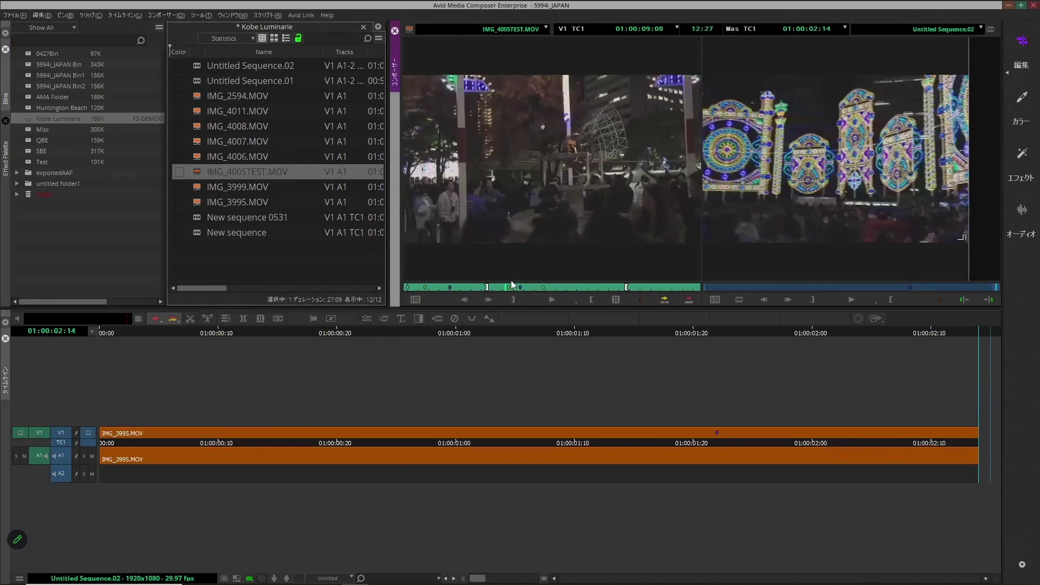
pyautogui.click(532, 287)
pyautogui.press('i')
pyautogui.click(558, 288)
pyautogui.press('o')
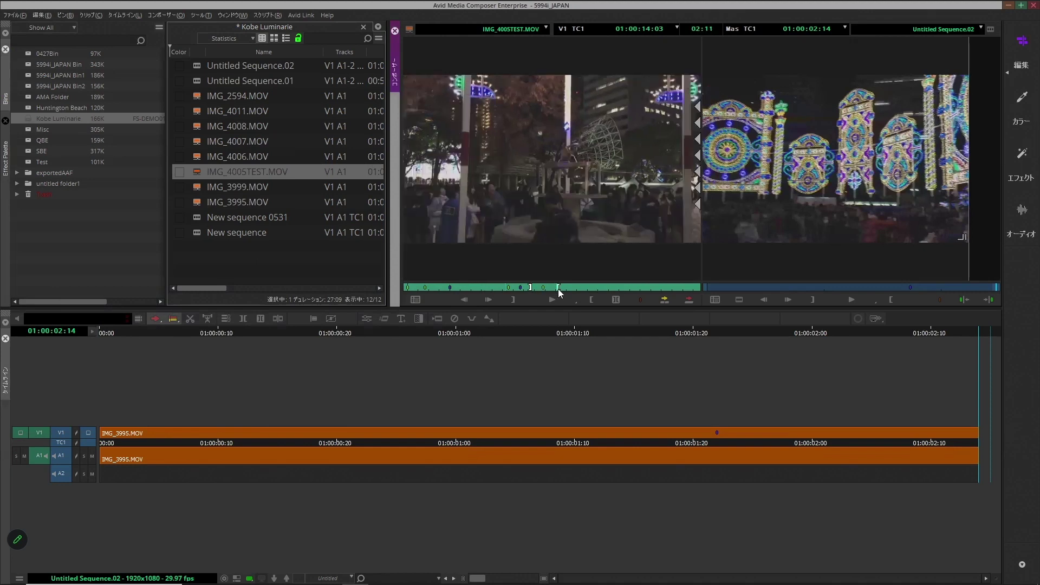
pyautogui.press('v')
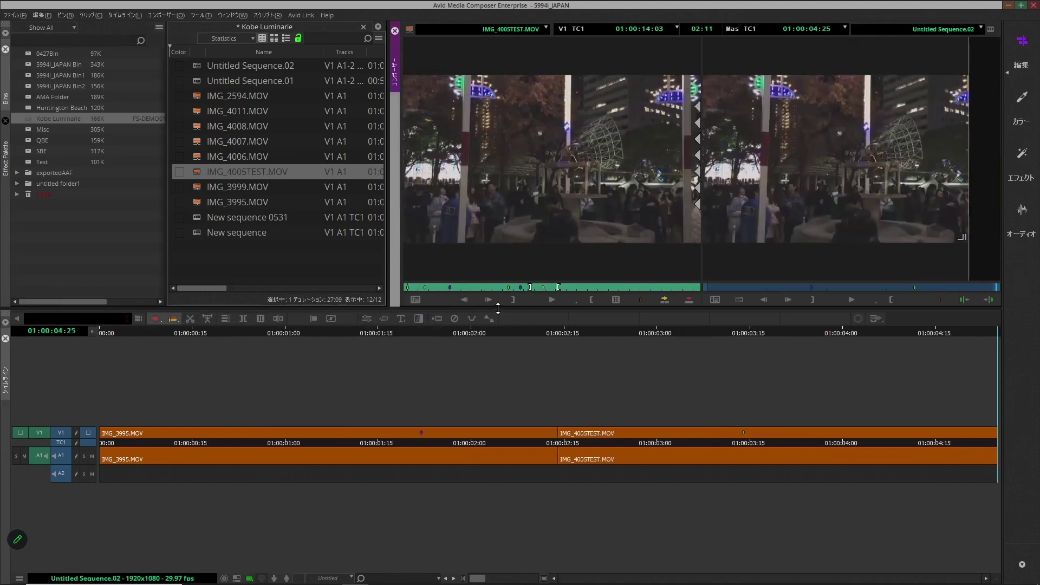
pyautogui.click(520, 335)
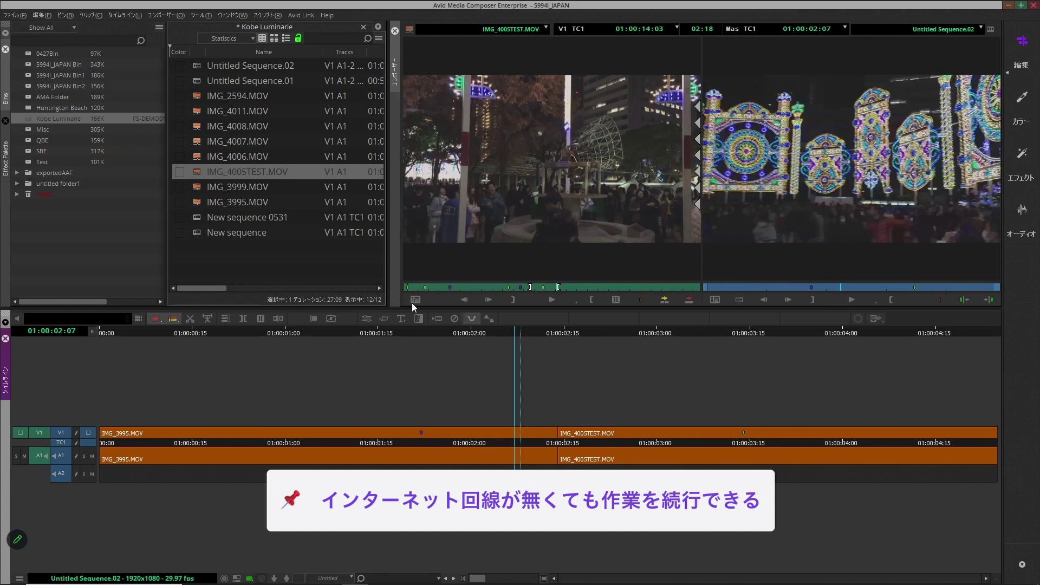
# - Examine the Copy Media options for IMG_2594.MOV, IMG_4011.MOV and IMG_4008.MOV, trying high resolution, proxy and bin copying, and cancel
pyautogui.click(200, 202)
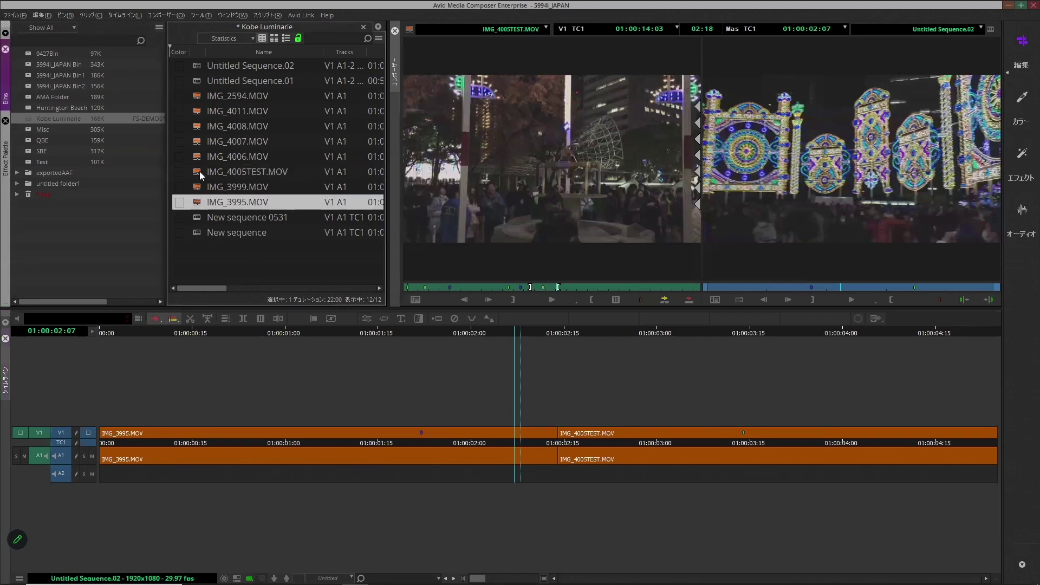
pyautogui.click(202, 100)
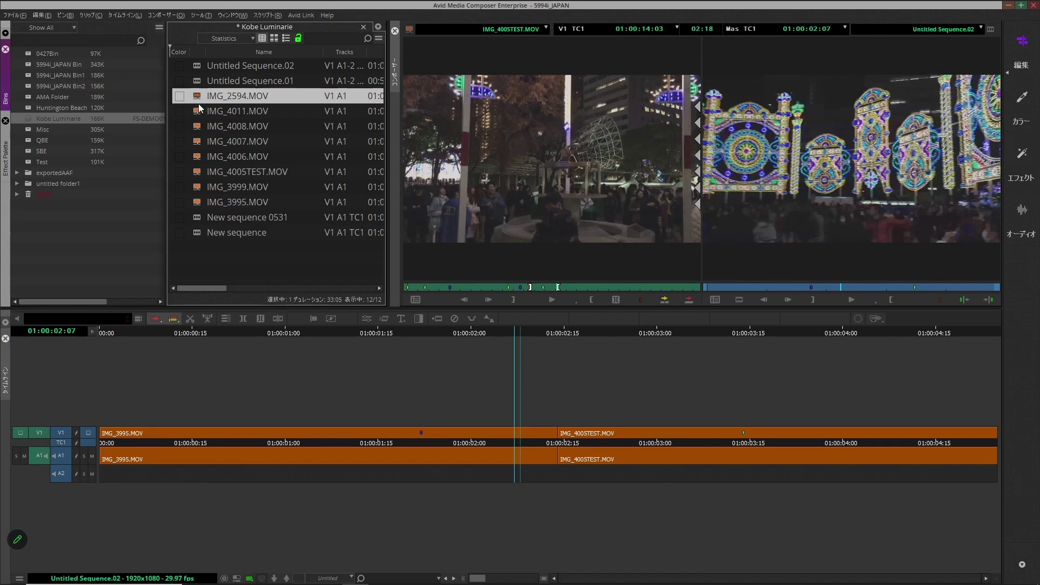
pyautogui.keyDown('shift'); pyautogui.click(205, 128); pyautogui.keyUp('shift')
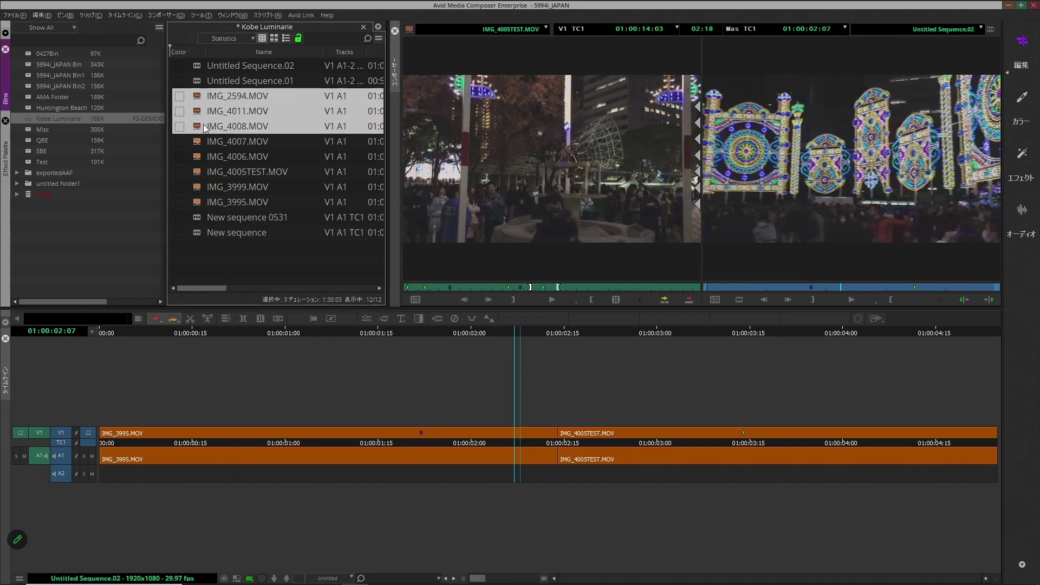
pyautogui.rightClick(205, 128)
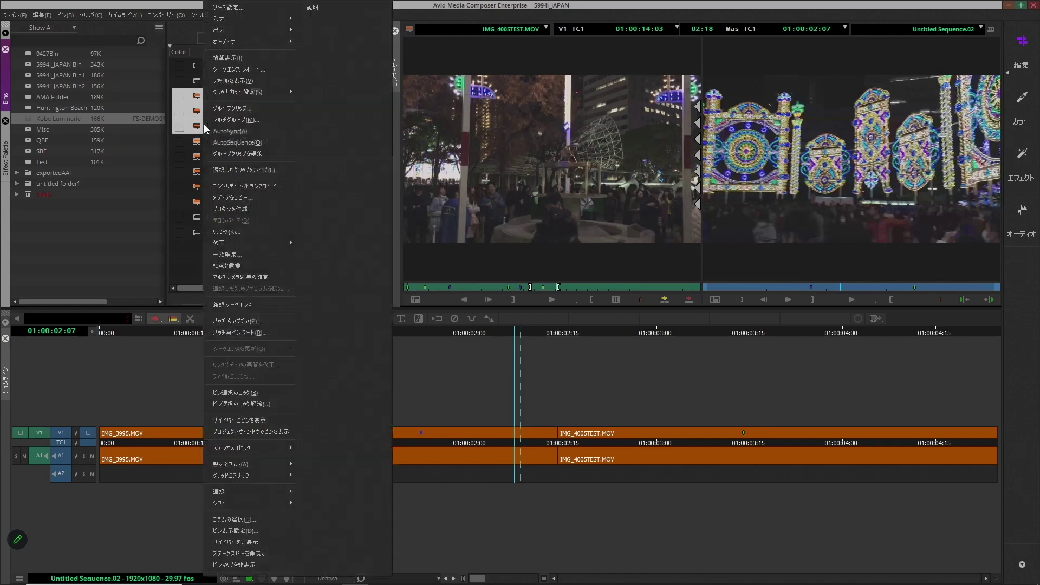
pyautogui.click(280, 198)
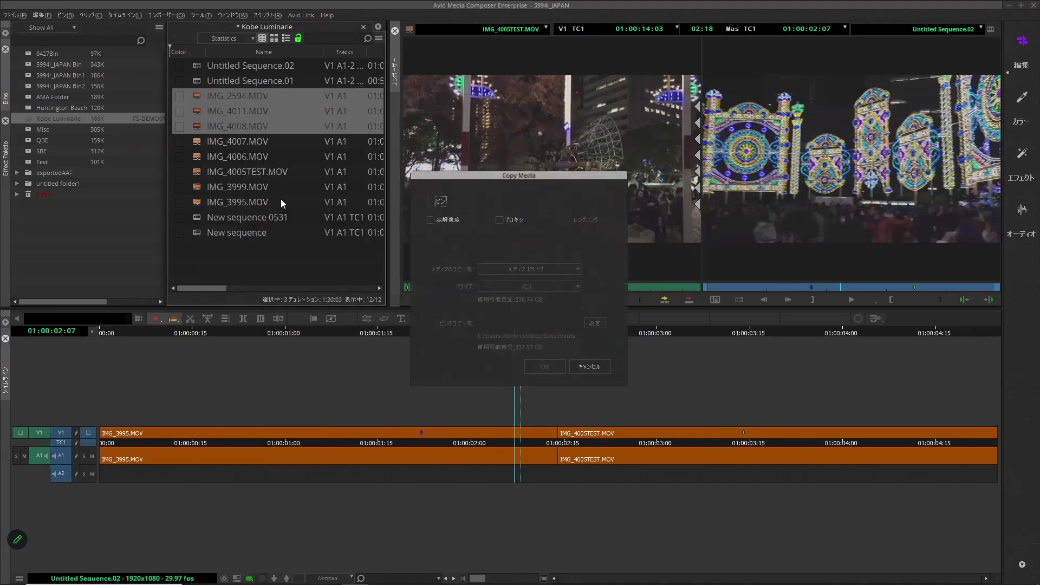
pyautogui.click(442, 222)
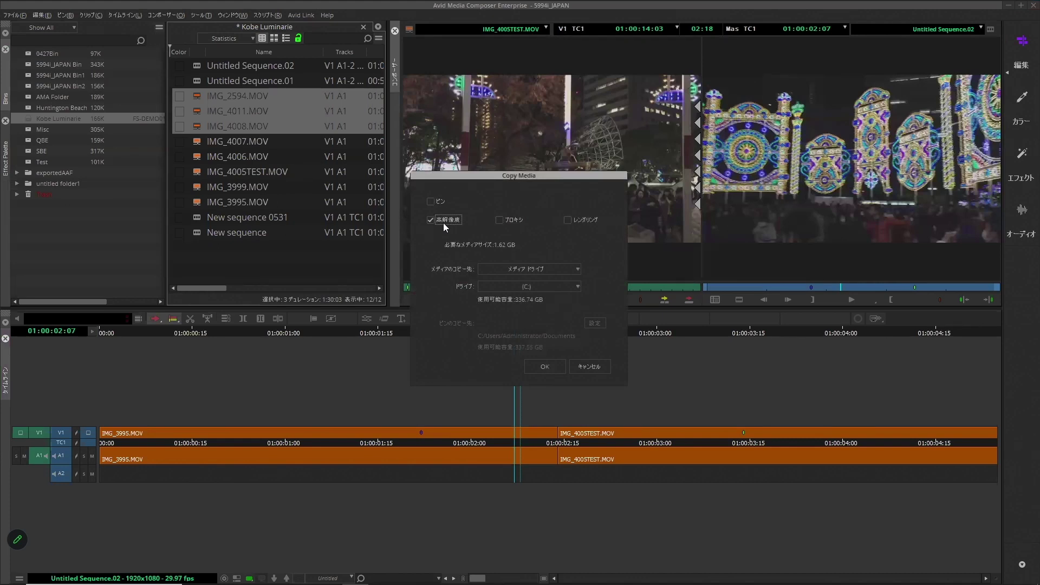
pyautogui.click(507, 224)
pyautogui.click(446, 221)
pyautogui.click(500, 220)
pyautogui.click(447, 220)
pyautogui.click(434, 202)
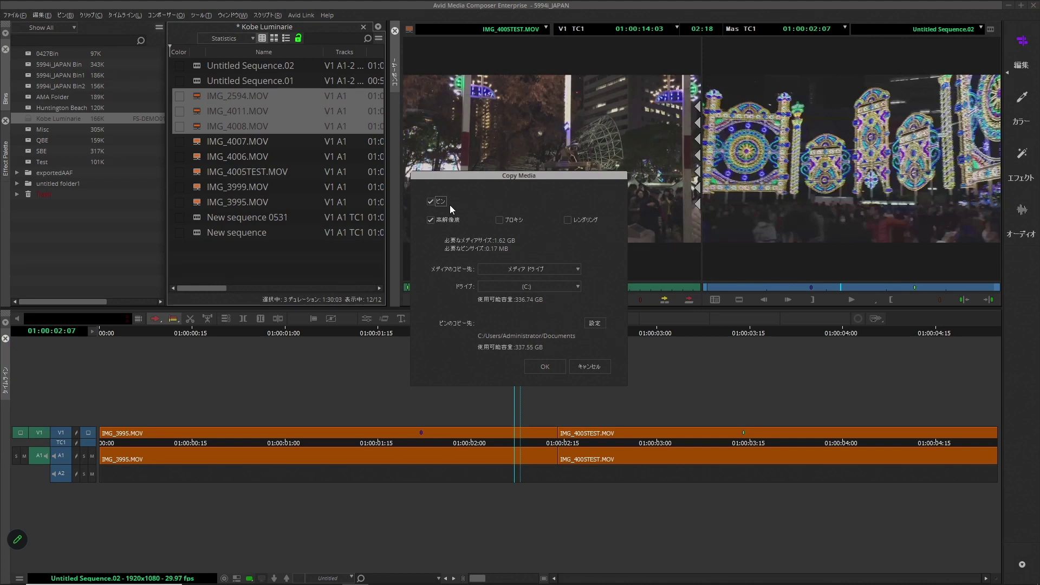
pyautogui.click(584, 370)
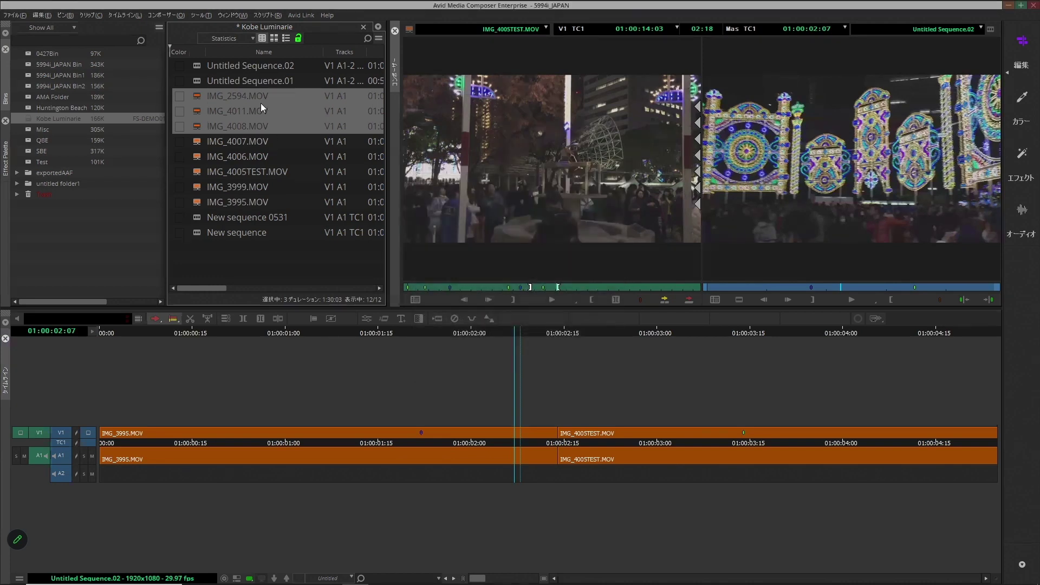
# - Switch to the Avid NEXIS | EDGE page in the browser and sign in as administrator with the account password
pyautogui.click(517, 333)
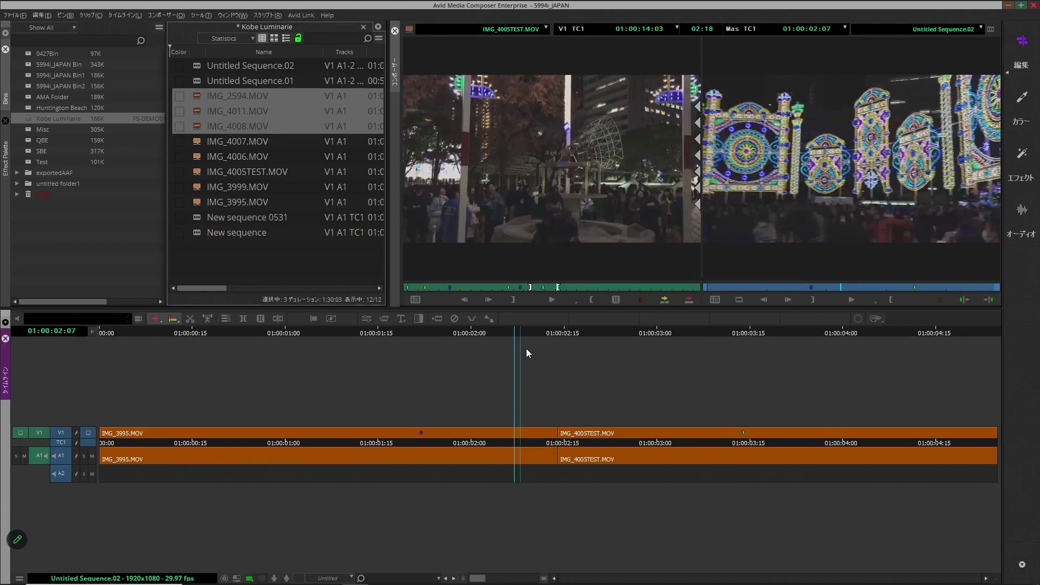
pyautogui.hotkey('alt', 'Tab')
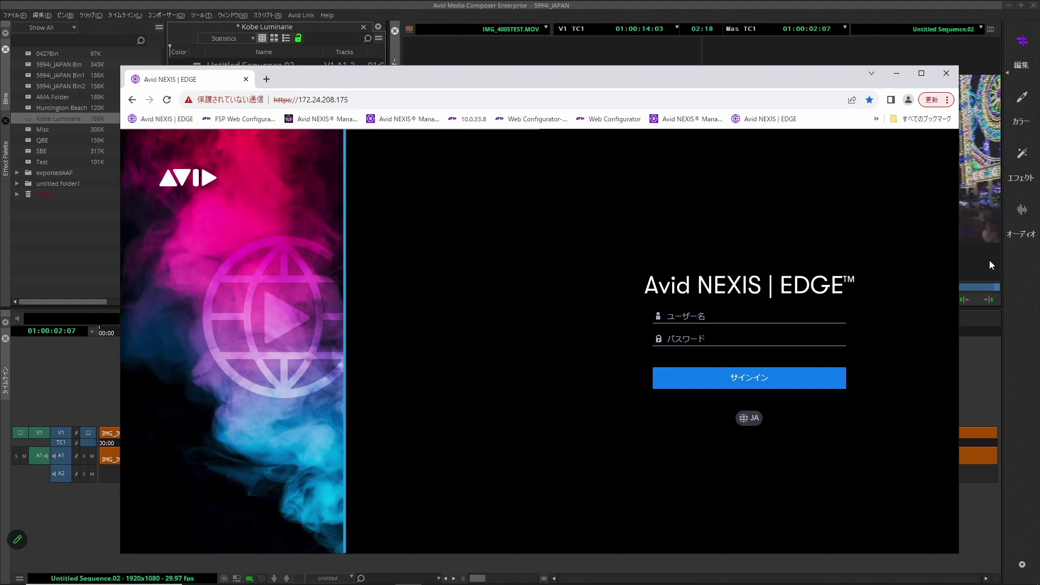
pyautogui.click(833, 318)
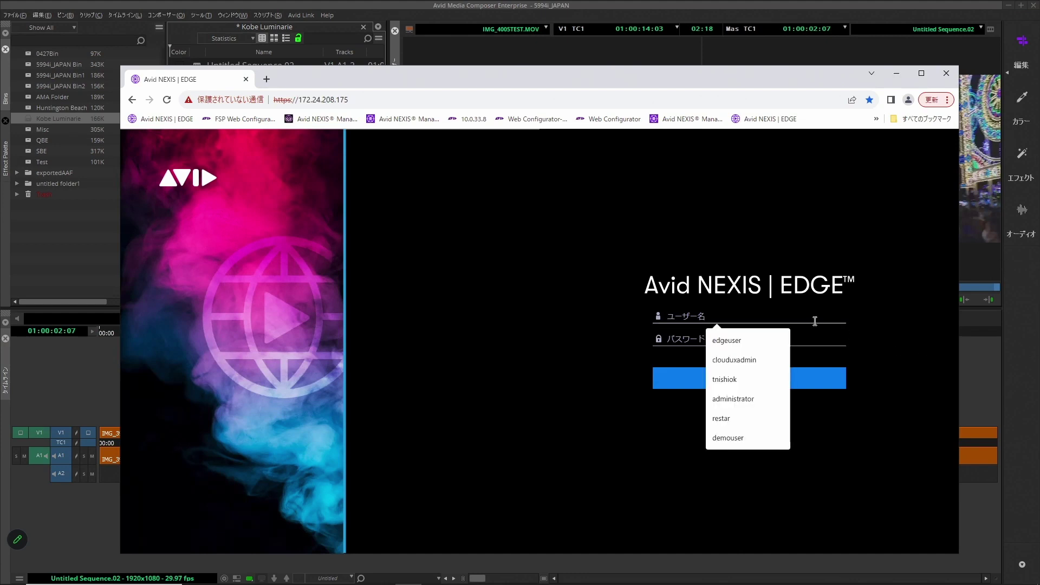
pyautogui.click(766, 398)
pyautogui.click(749, 337)
pyautogui.write('•••••')
pyautogui.press('Return')
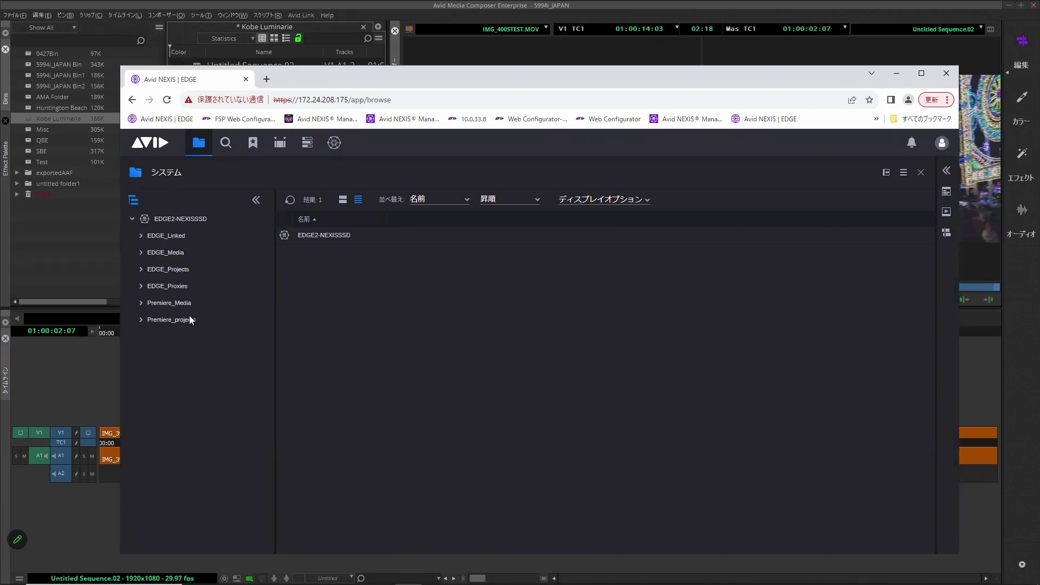
# - Browse to the 5994i_JAPAN project under EDGE_Projects > Avid Projects, show its contents as thumbnails, and open the Kobe Luminarie bin
pyautogui.click(147, 269)
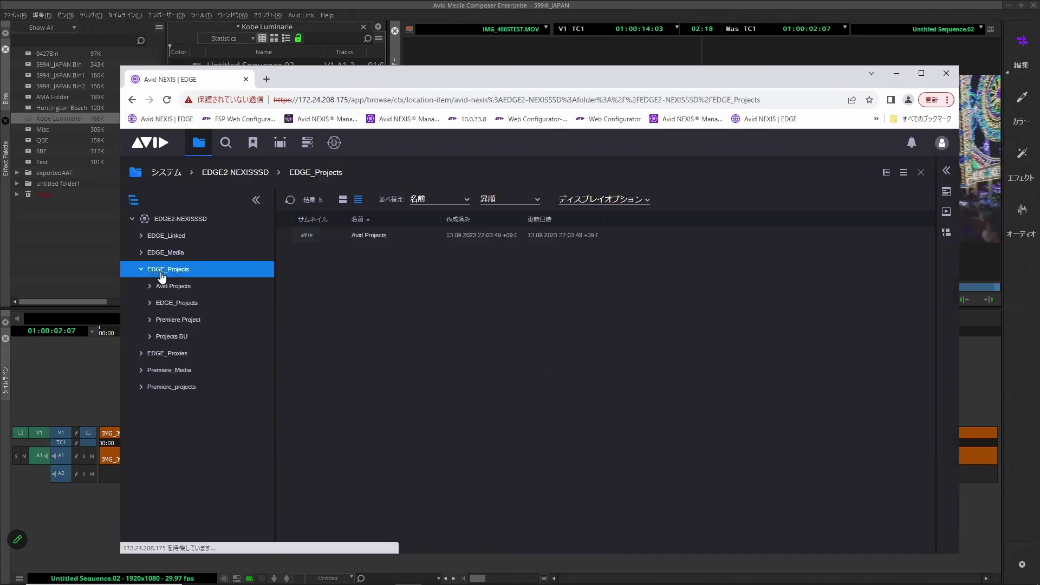
pyautogui.click(169, 286)
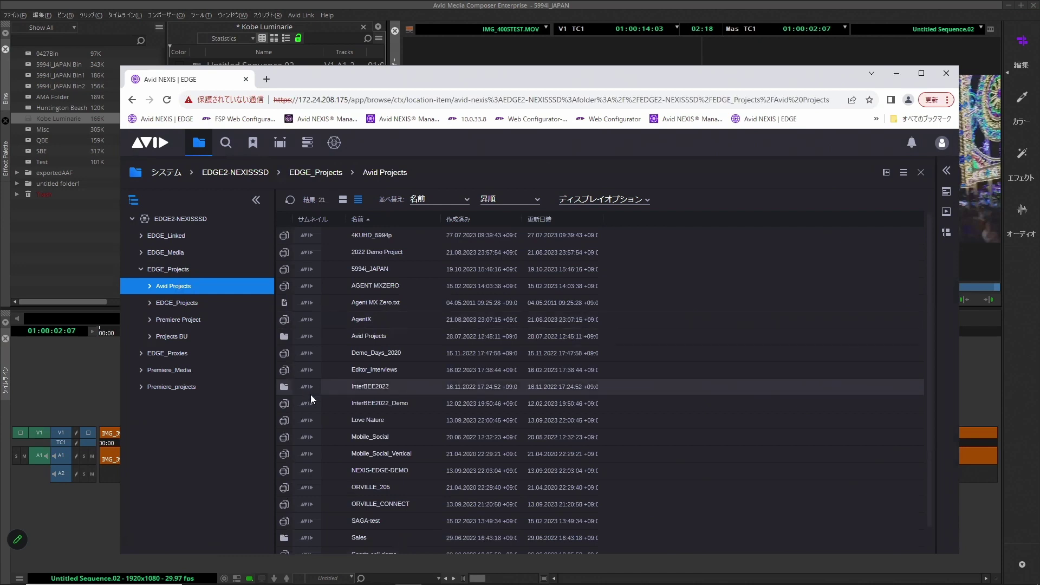
pyautogui.doubleClick(307, 271)
pyautogui.click(343, 201)
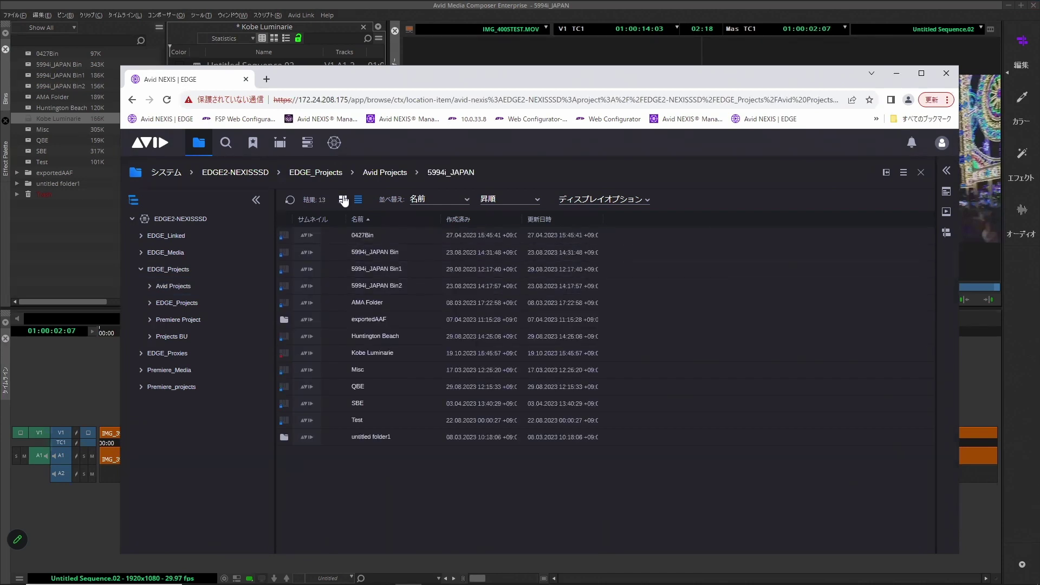
pyautogui.doubleClick(615, 374)
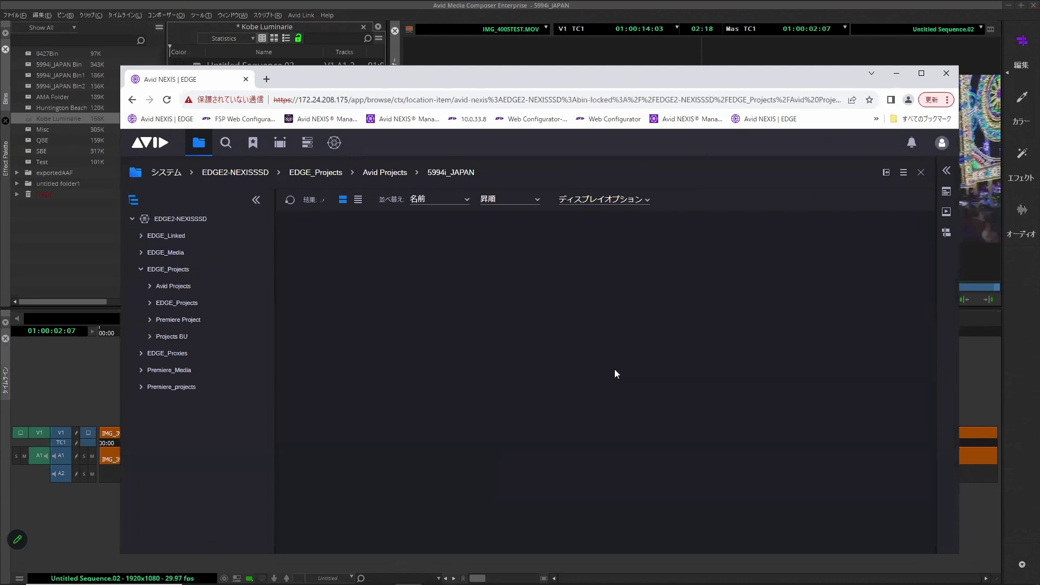
# - Load IMG_4005TEST.MOV from the Kobe Luminarie bin, play a short passage, and examine its storyboard markers
pyautogui.click(441, 312)
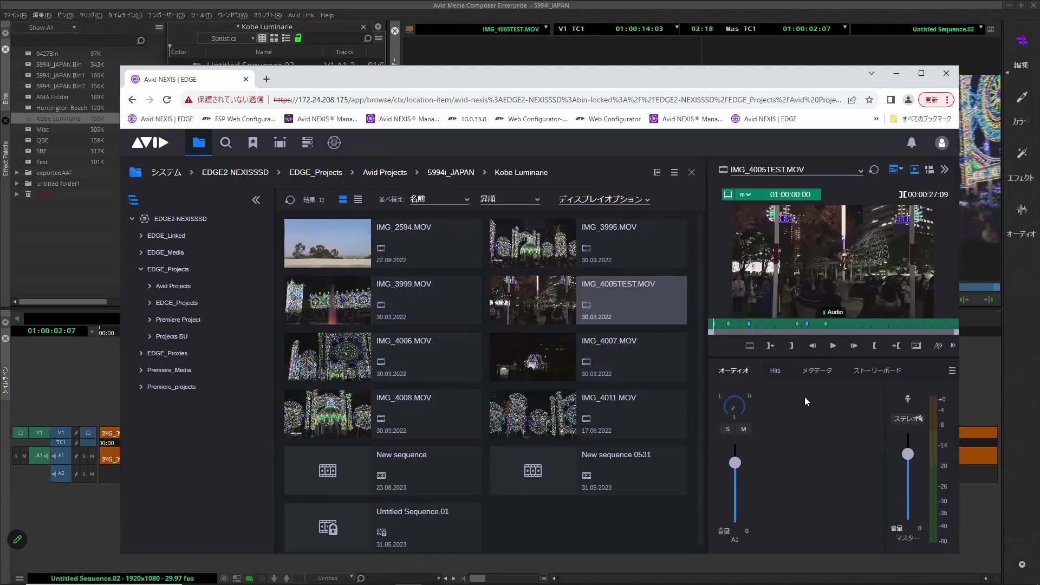
pyautogui.click(835, 347)
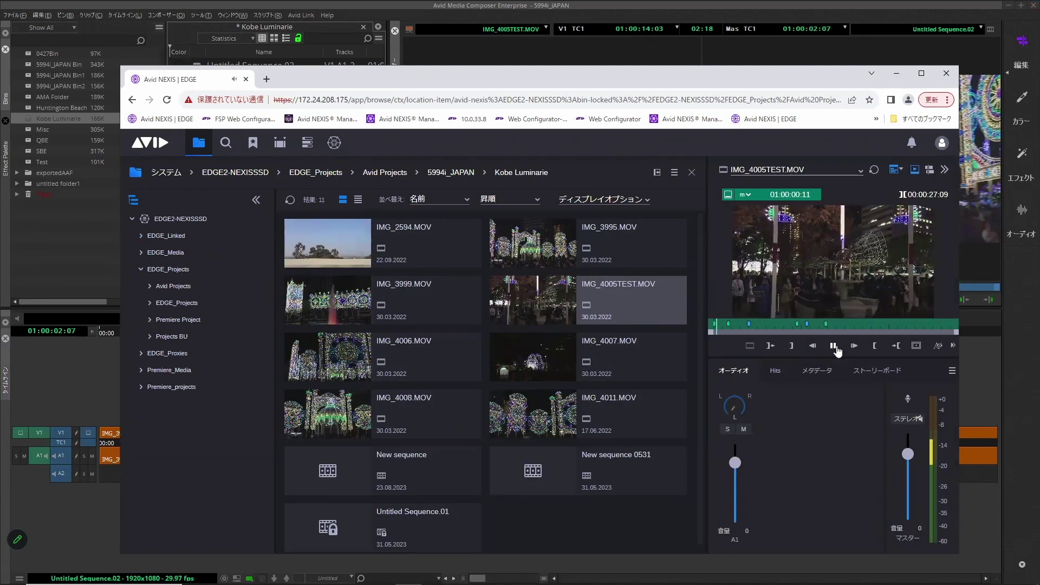
pyautogui.click(834, 347)
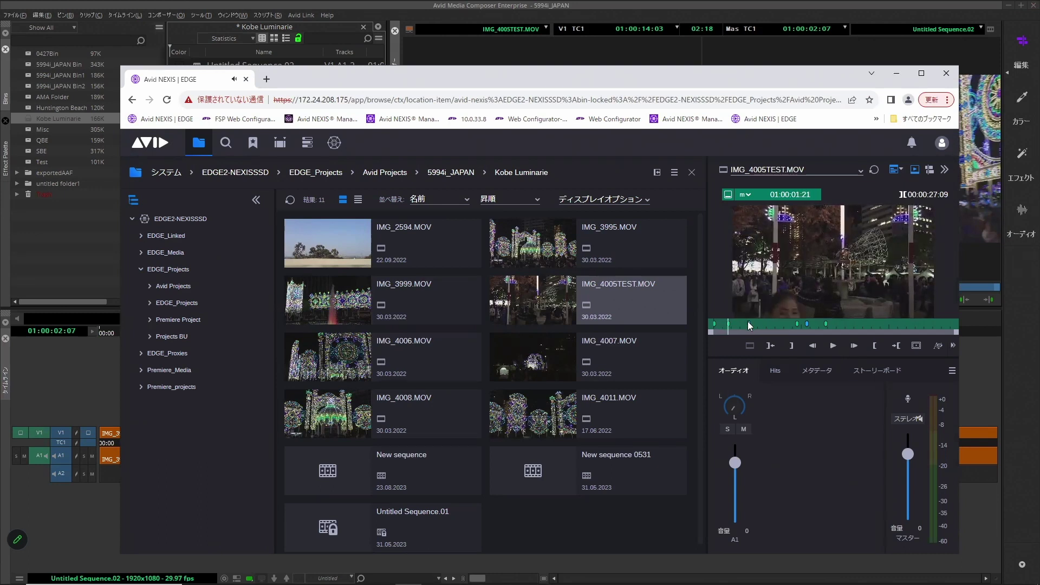
pyautogui.click(861, 373)
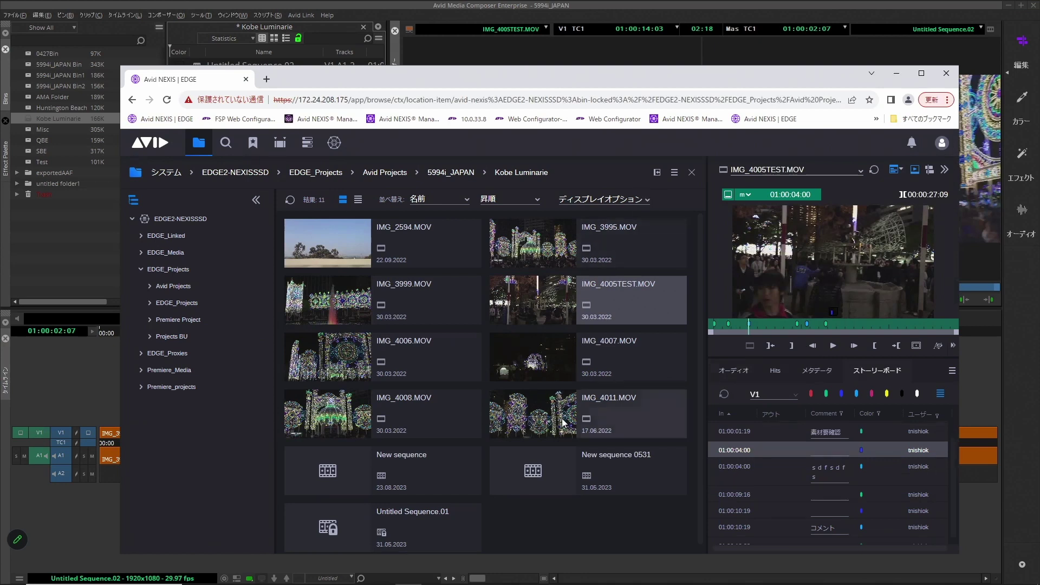
# - Open New sequence 0531 with its timeline shown, try trimming at the IMG_3999.MOV/IMG_4006.MOV cut, and trim about 12 seconds off the start of IMG_3999.MOV
pyautogui.click(558, 459)
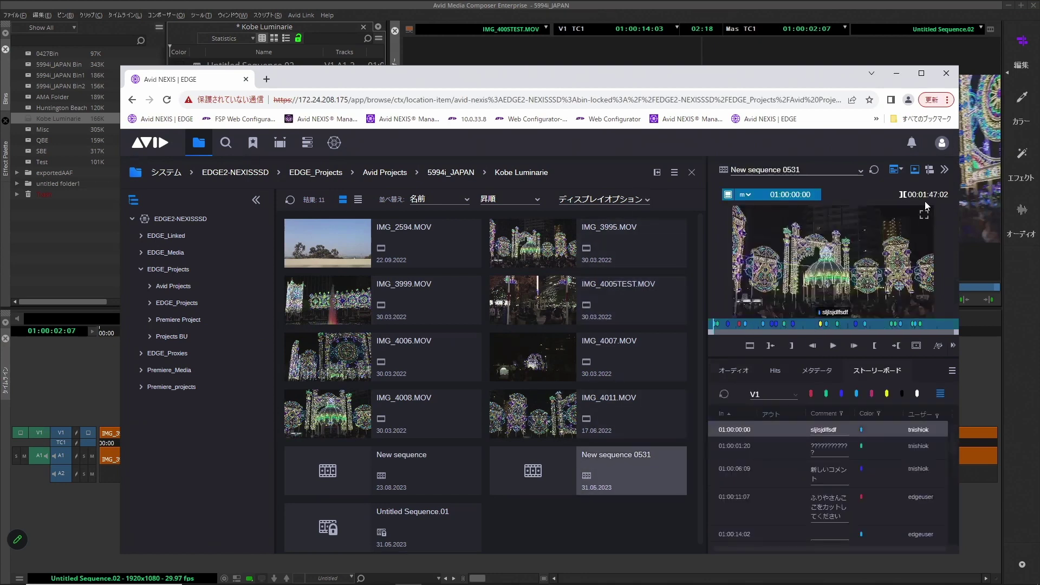
pyautogui.click(931, 171)
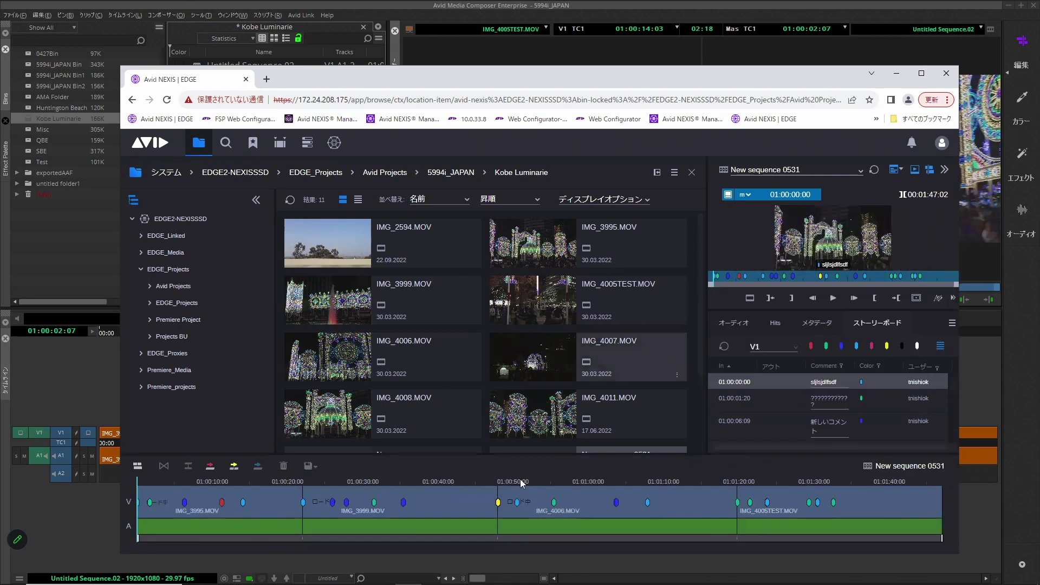
pyautogui.click(463, 495)
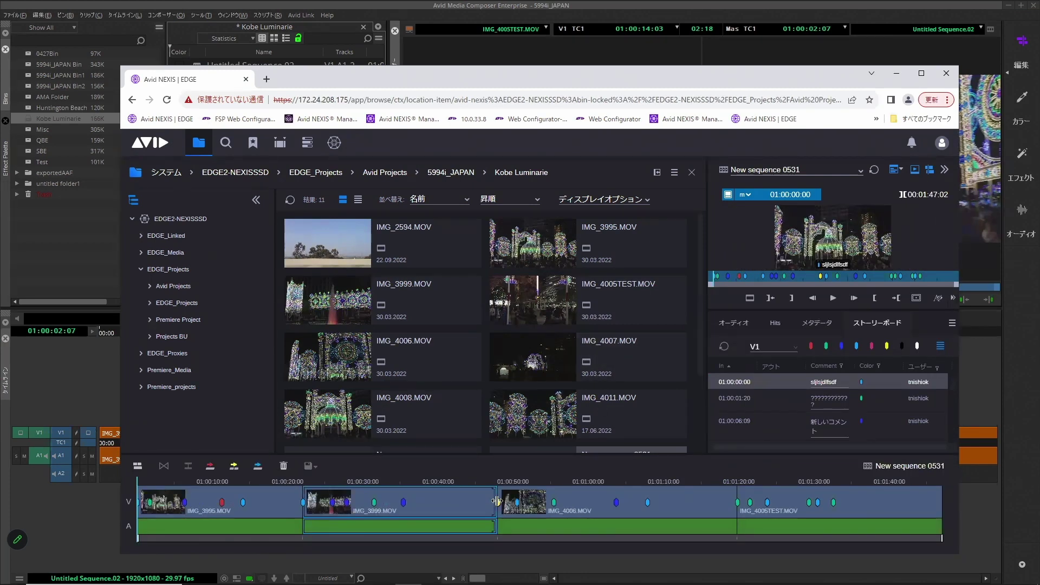
pyautogui.moveTo(497, 501); pyautogui.dragTo(602, 515)
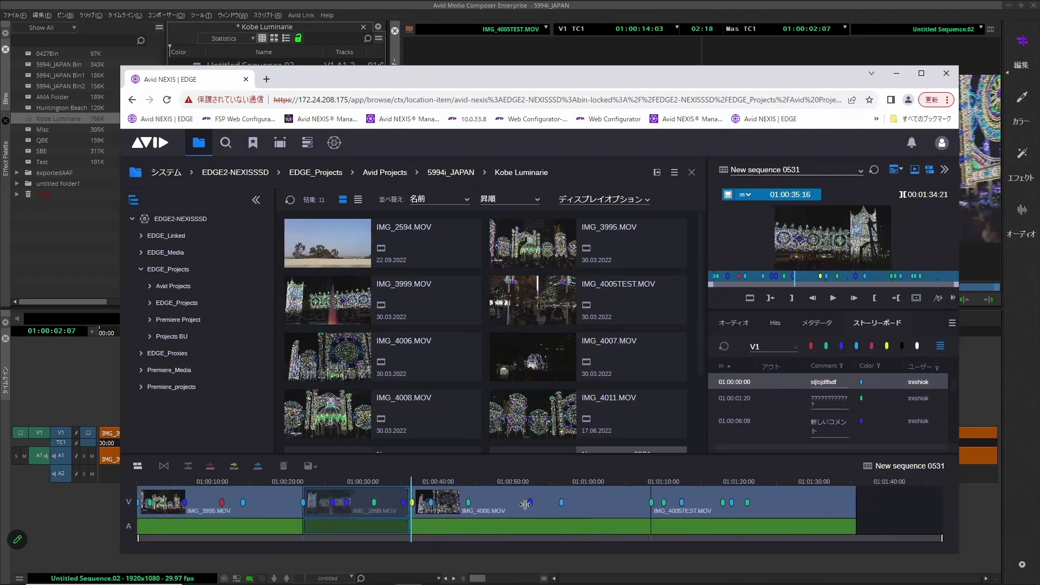
pyautogui.click(545, 502)
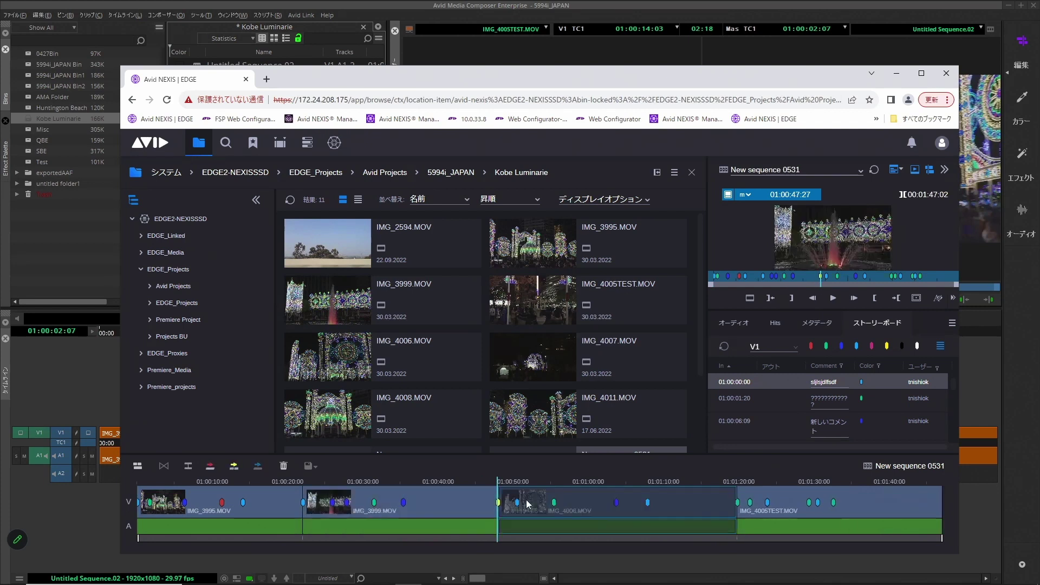
pyautogui.moveTo(416, 489); pyautogui.dragTo(395, 519)
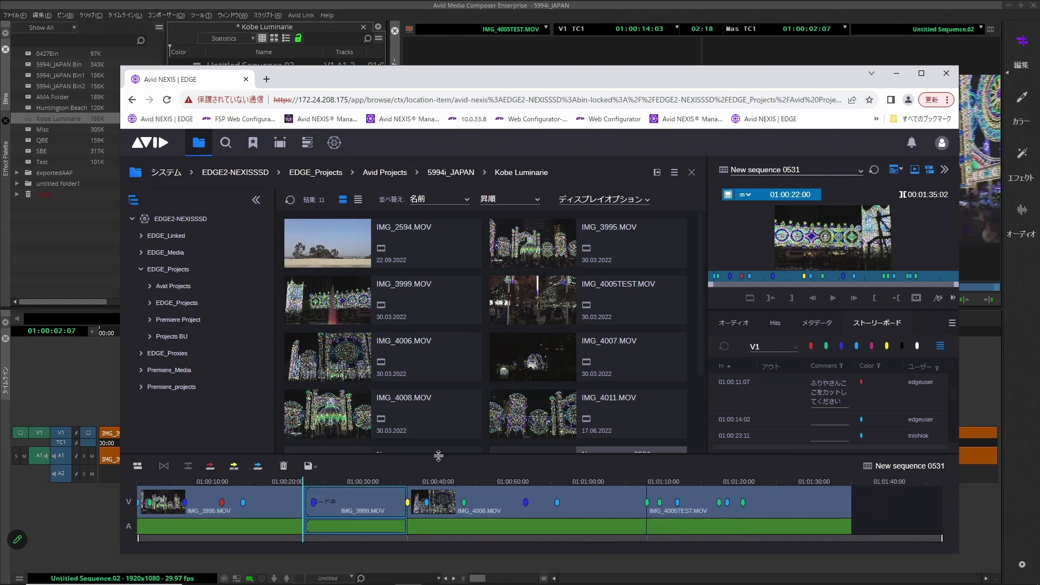